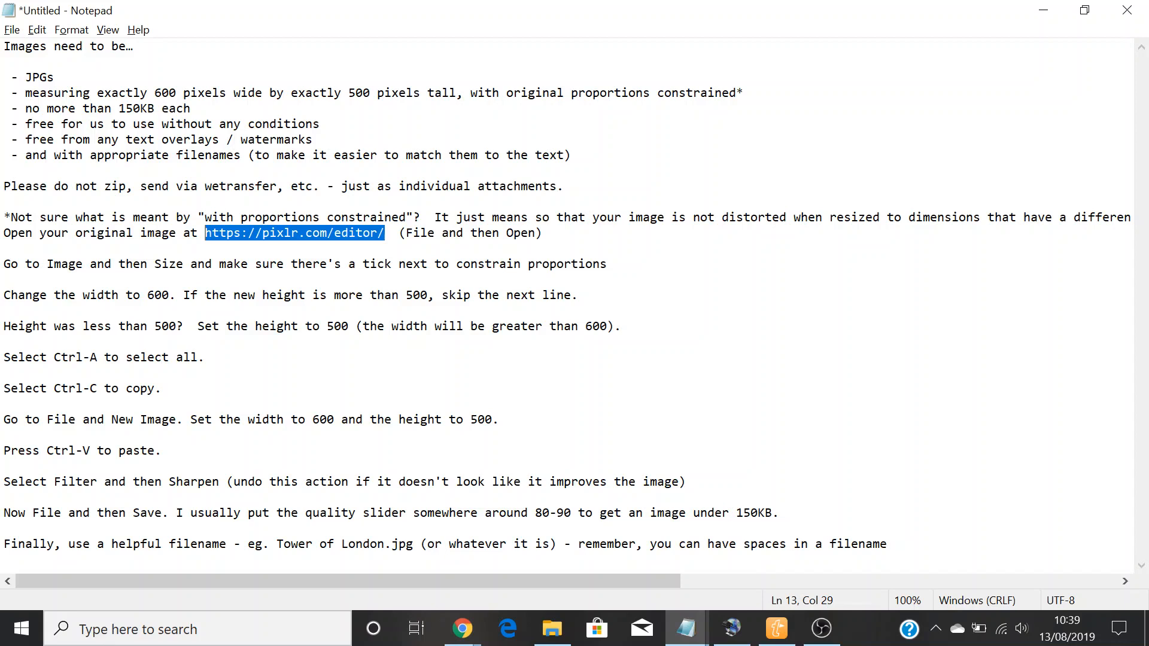
key(alt+Tab)
key(alt+Tab)
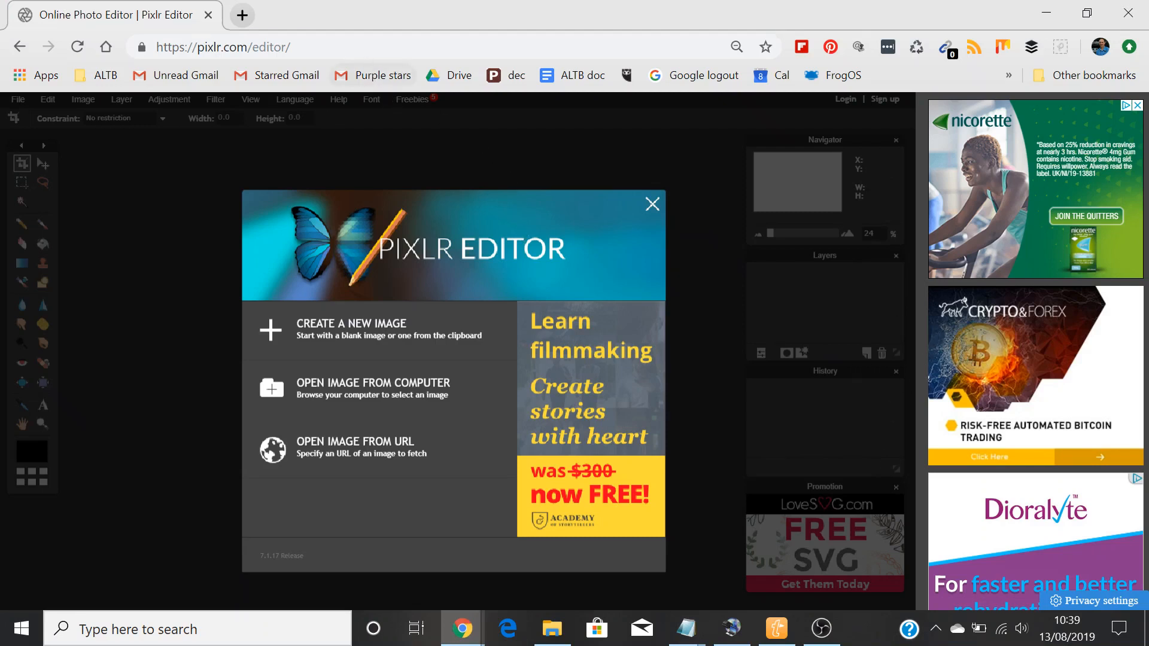
click(201, 47)
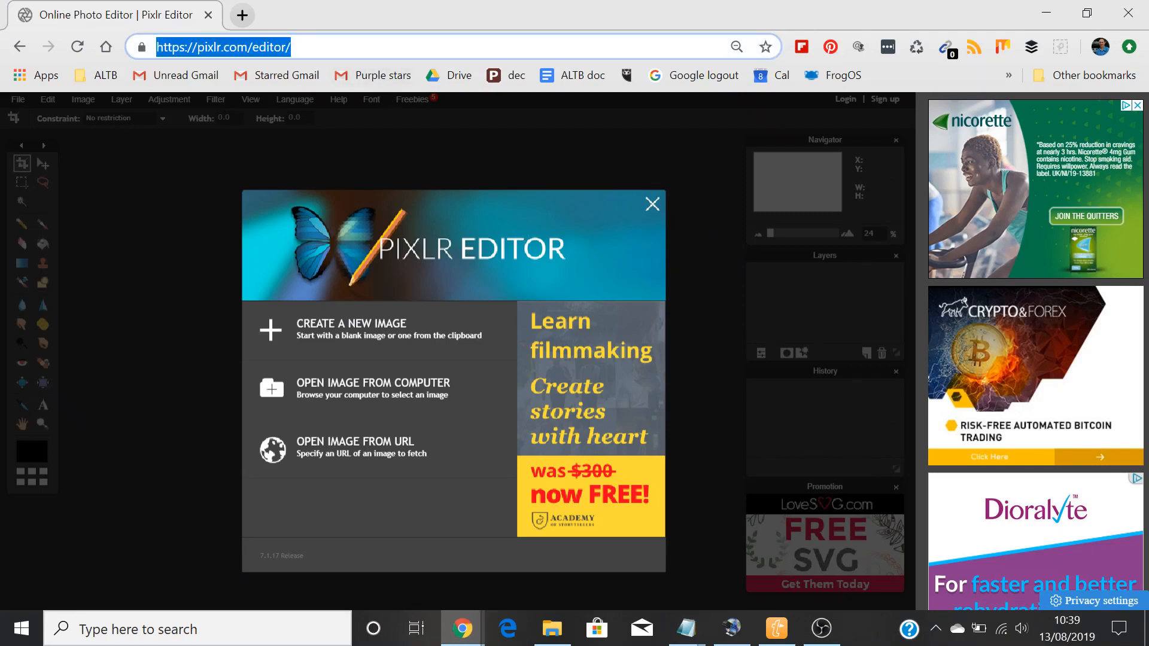
text(https://pixlr.com/editor/)
key(Return)
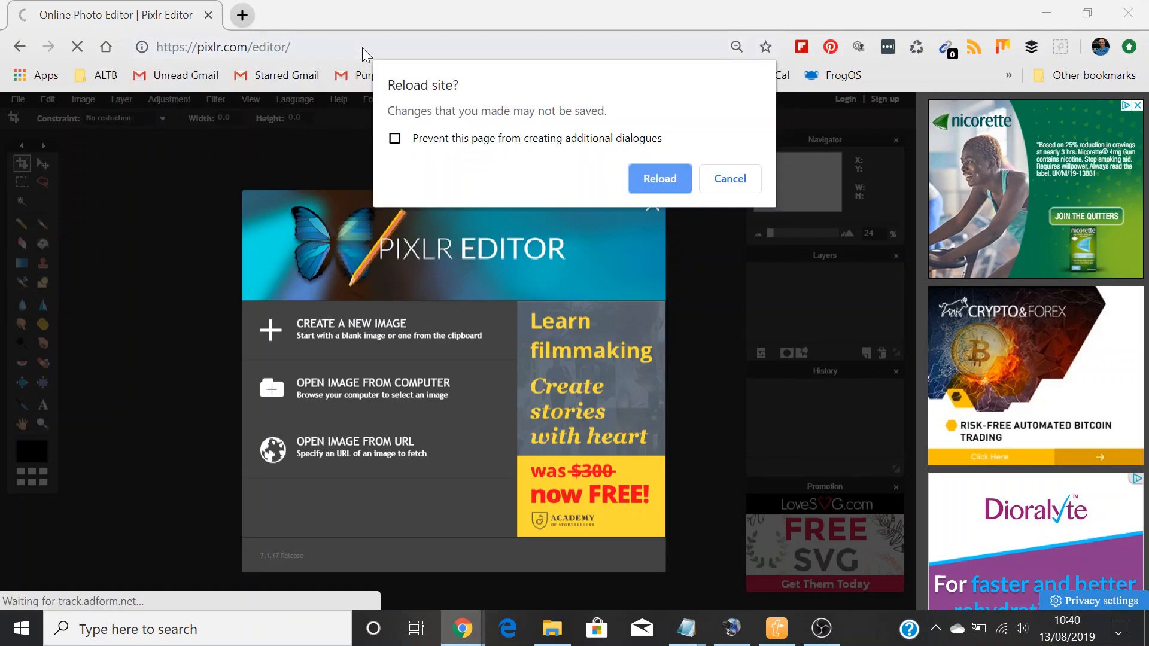
click(661, 177)
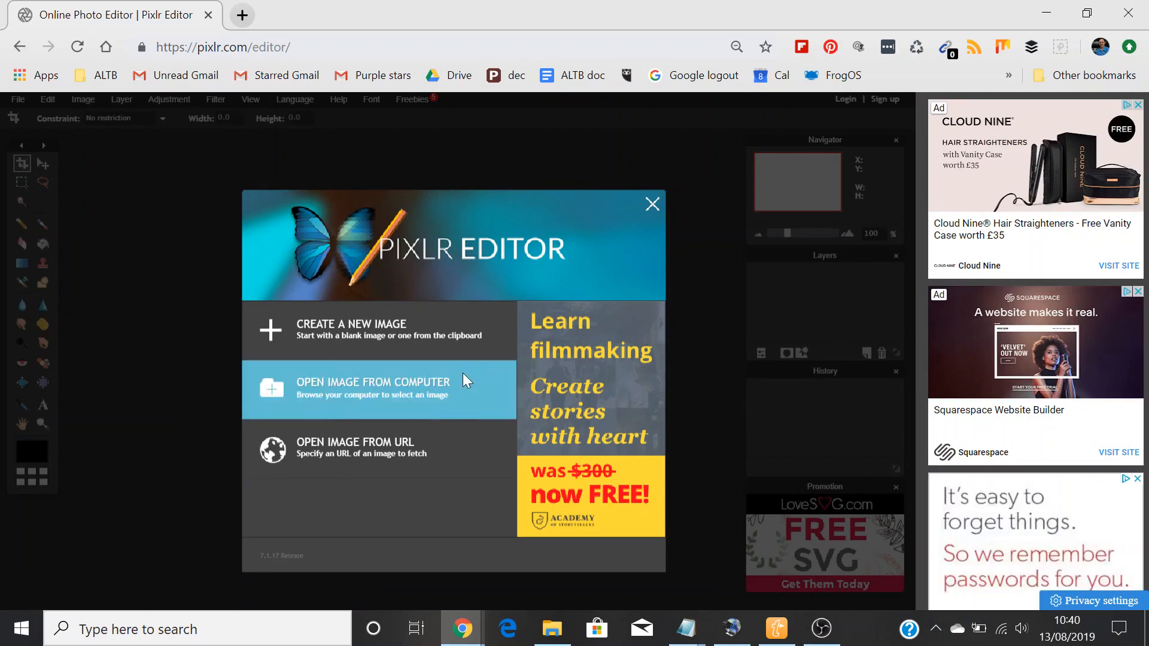
click(651, 206)
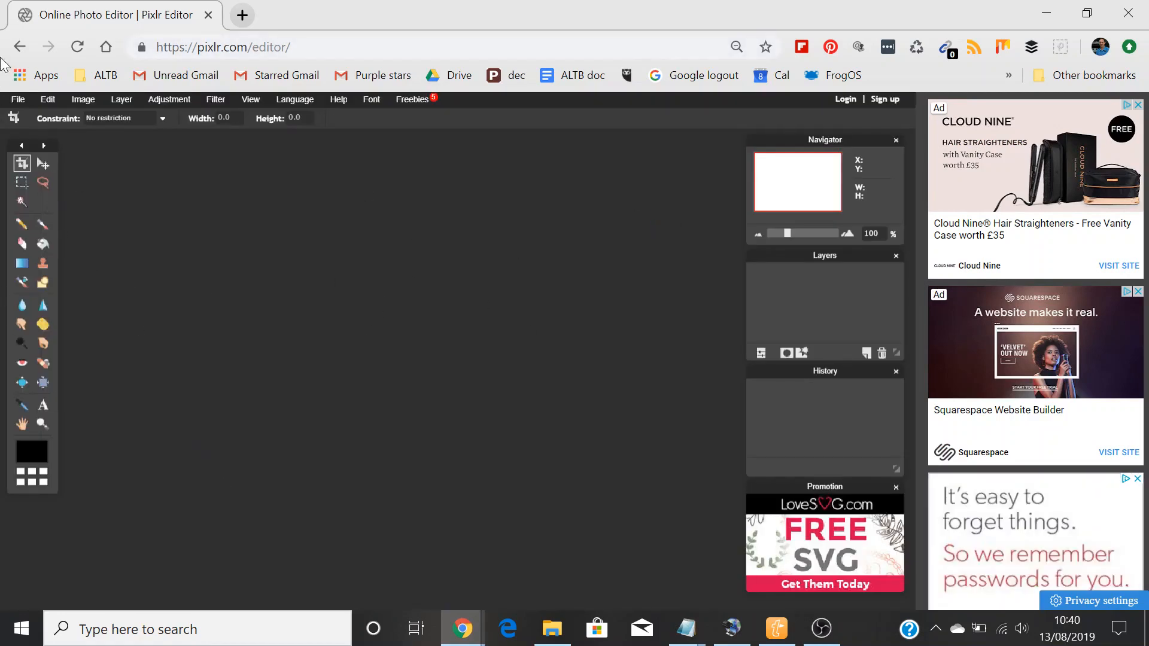
Step: Open the image P1220739.jpg from the Desktop
click(20, 101)
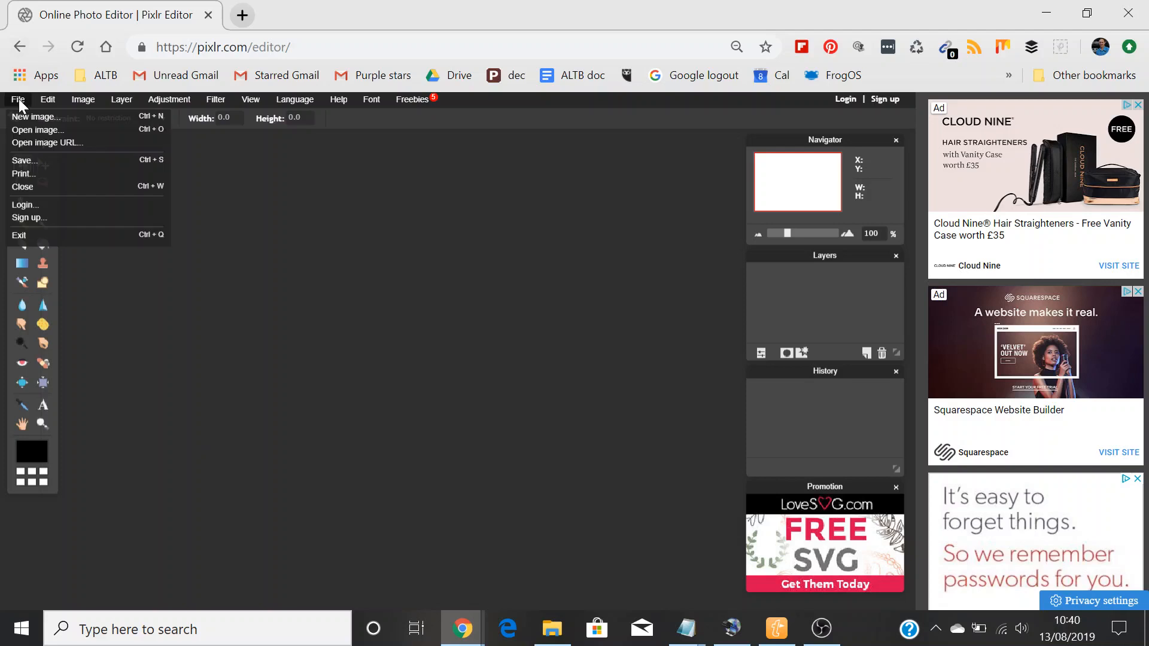
click(29, 130)
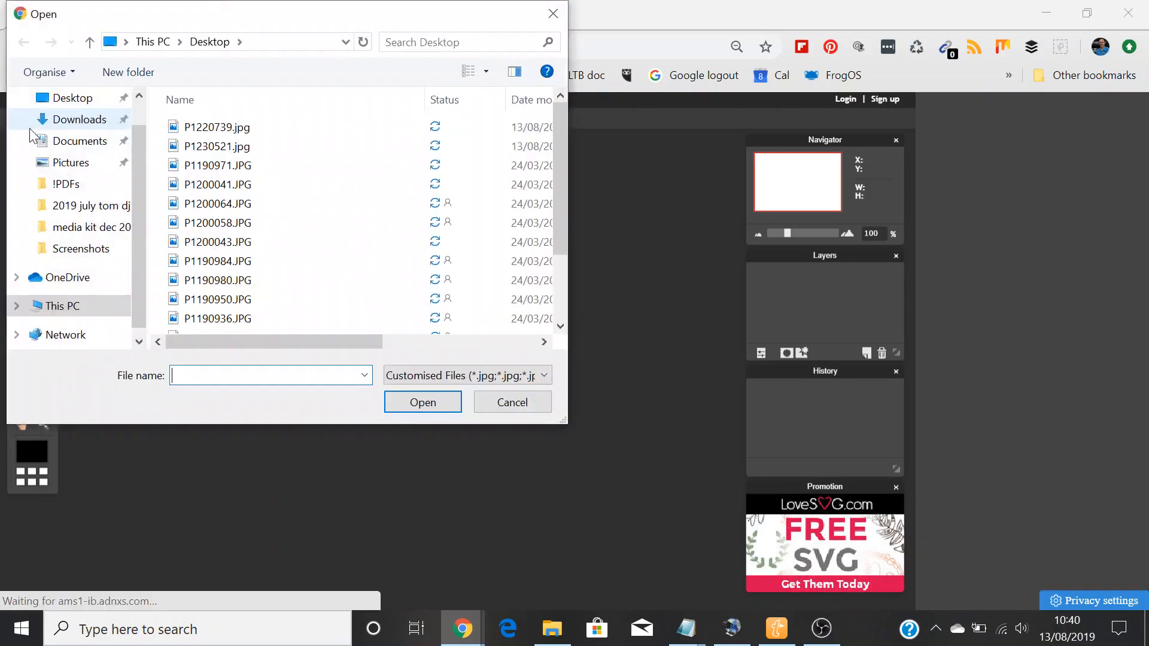
double_click(216, 128)
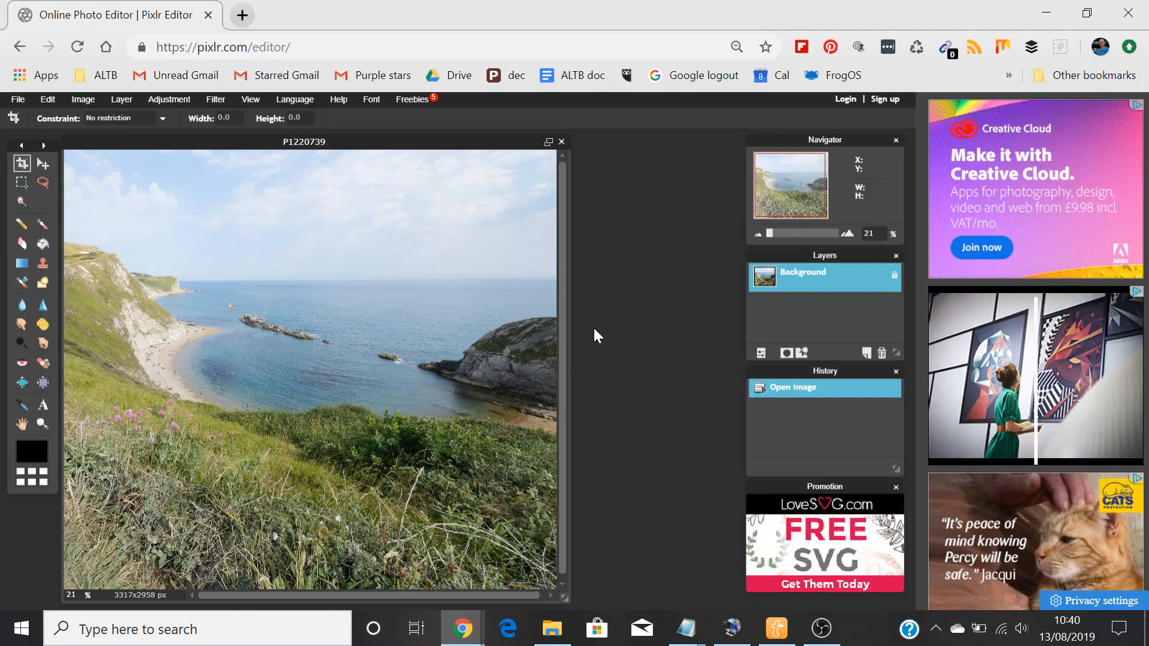
drag(384, 143, 384, 142)
Step: Consult the resizing notes in Notepad, and set the image size to 600 pixels wide with proportions constrained in Pixlr
key(alt+Tab)
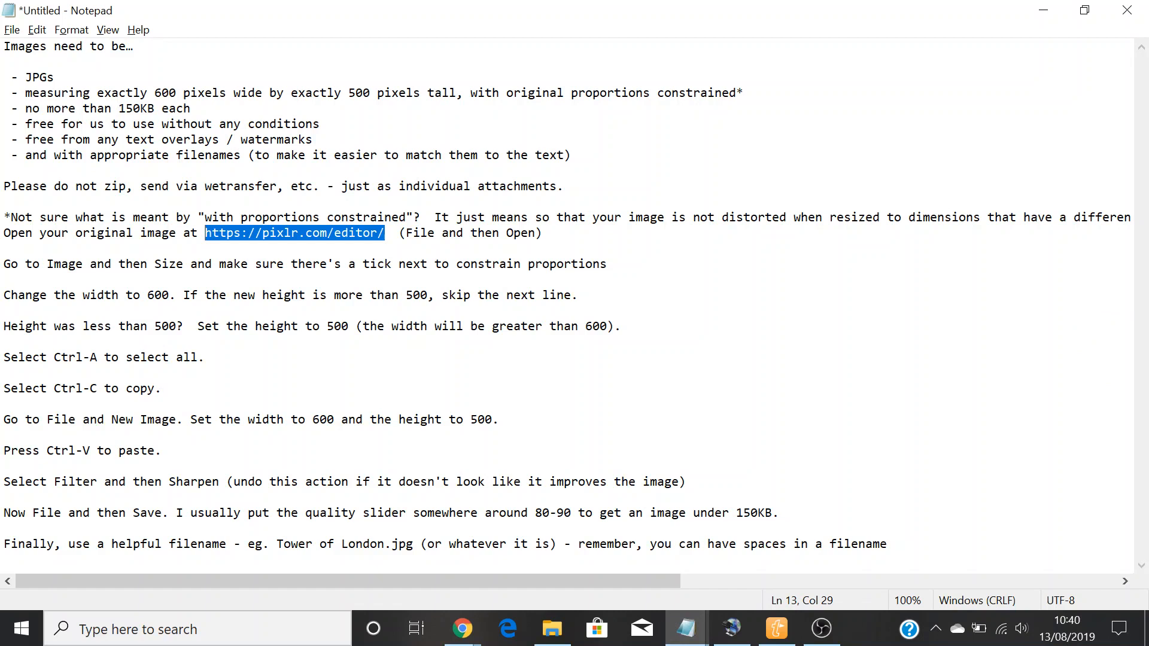
click(5, 248)
click(5, 280)
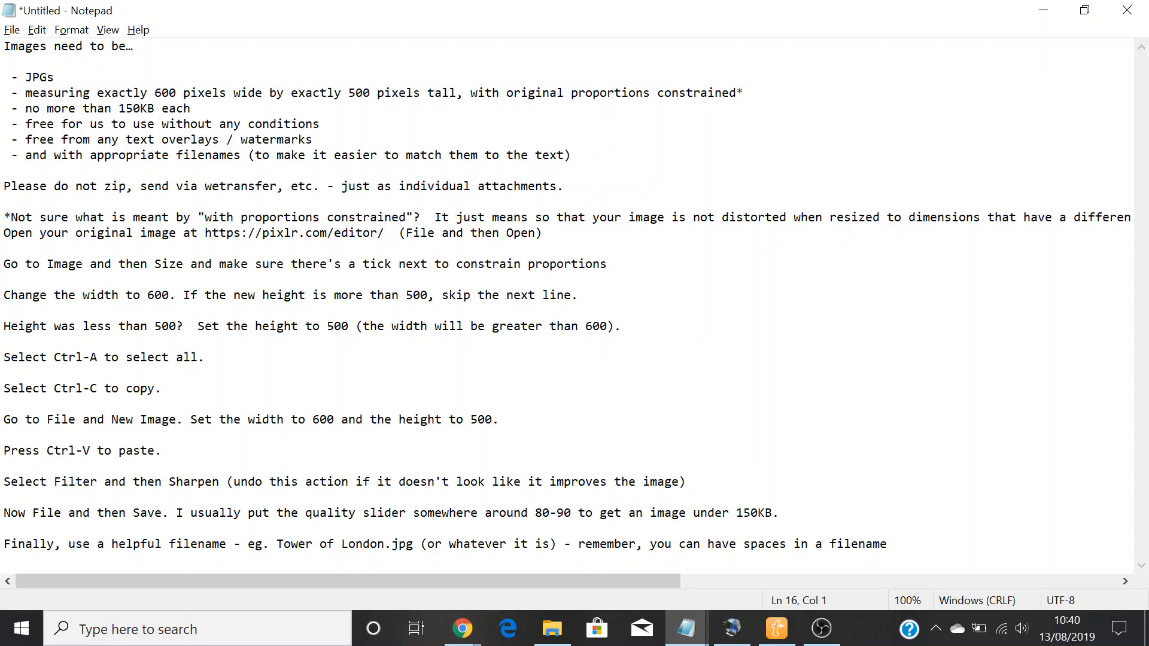
key(alt+Tab)
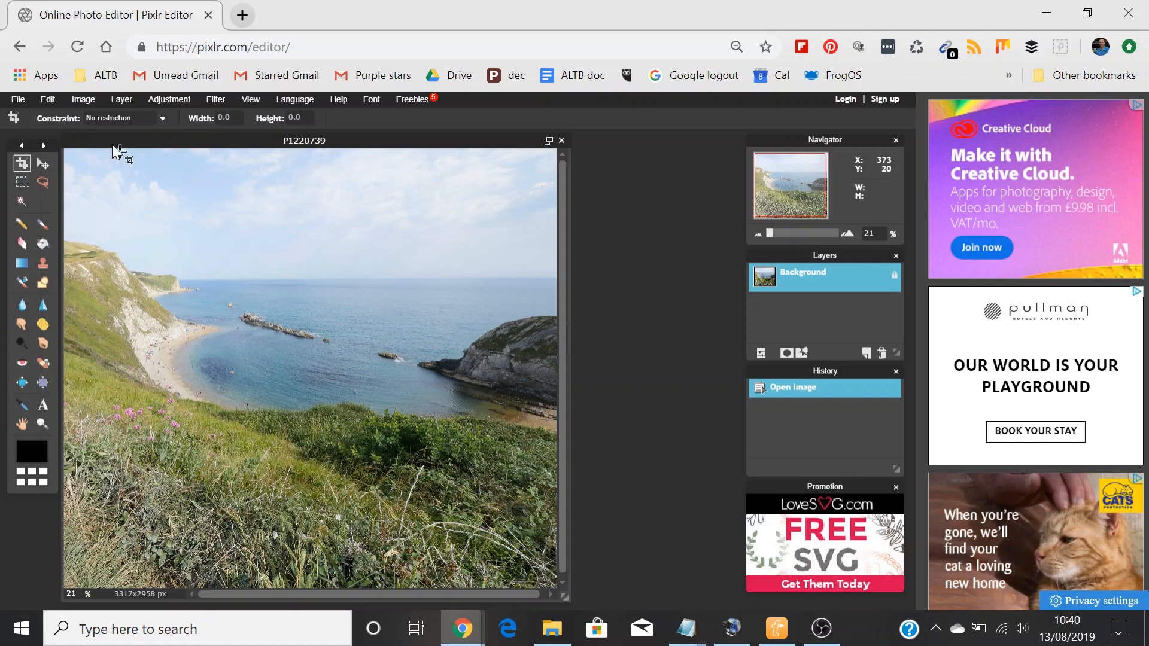
click(88, 103)
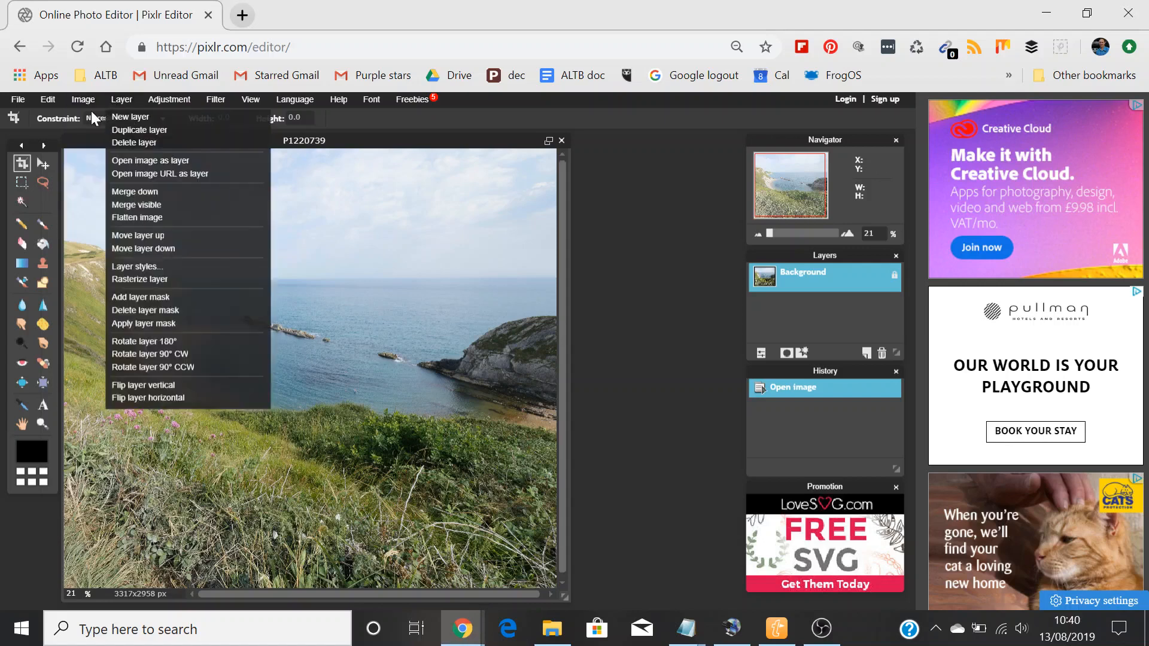
click(87, 116)
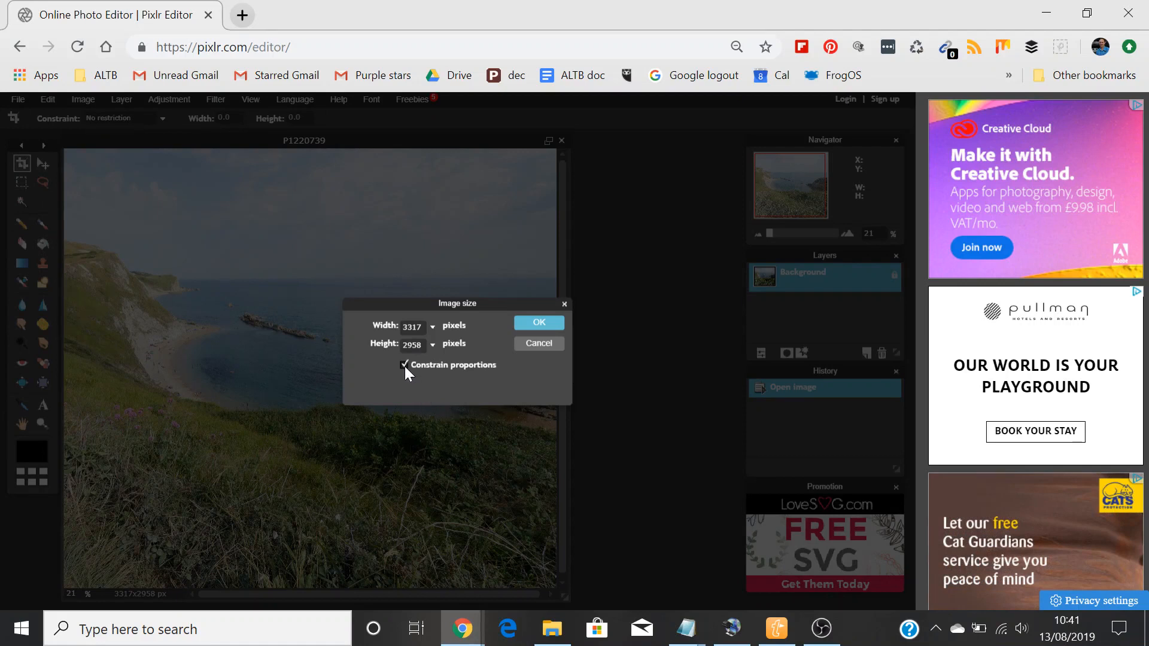
key(alt+Tab)
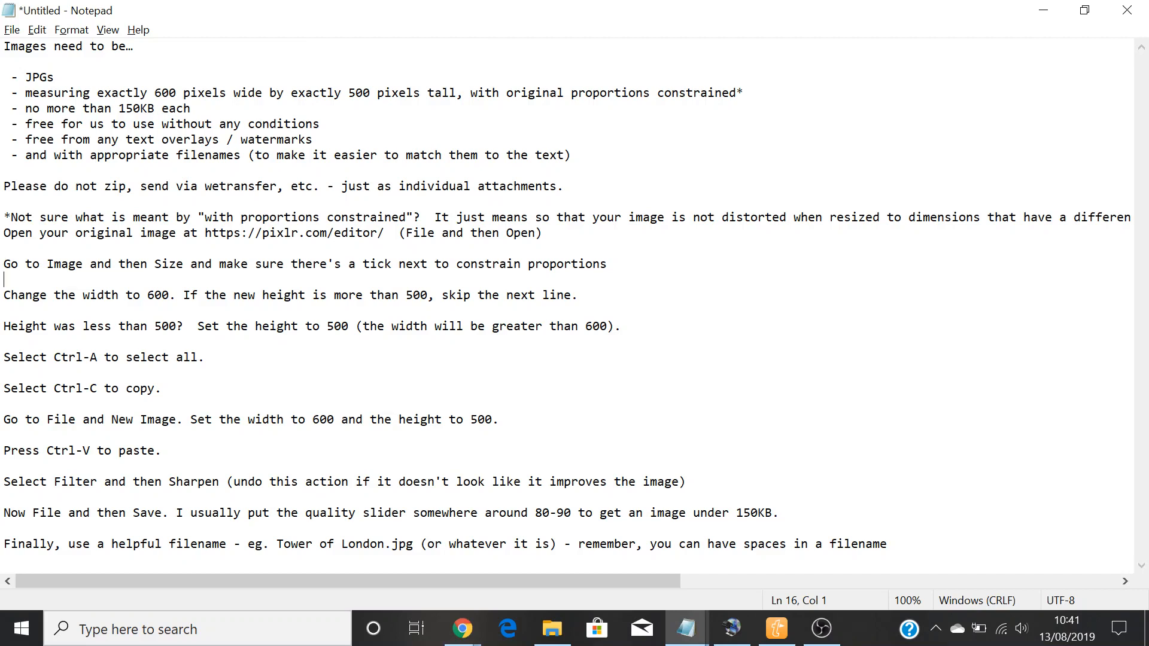
key(alt+Tab)
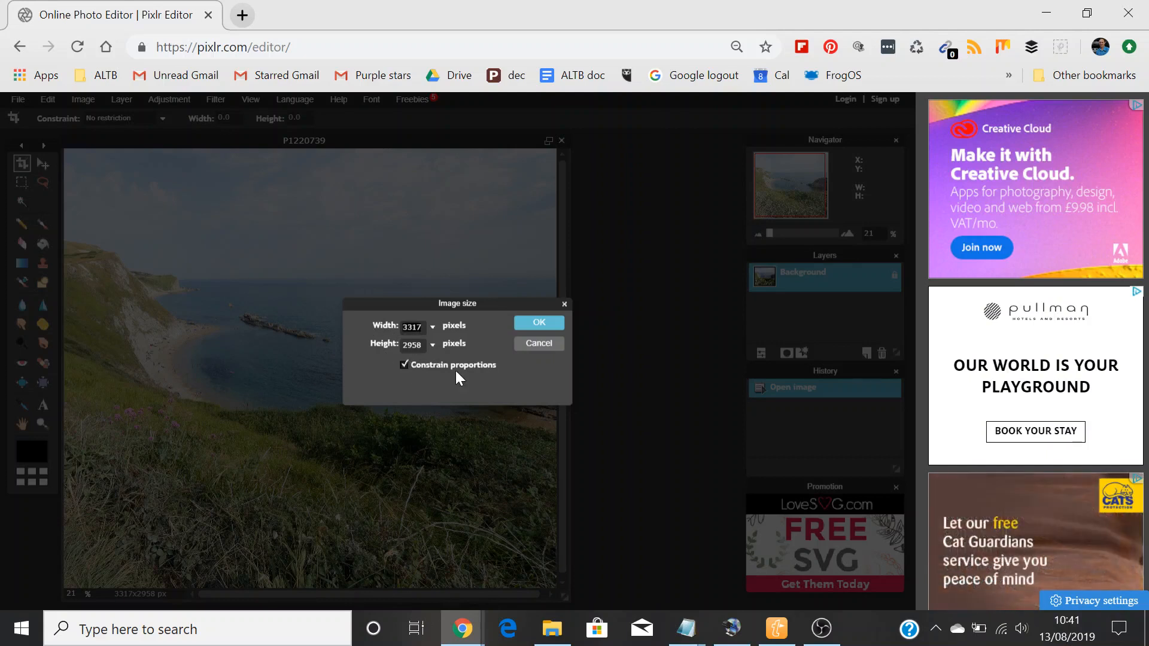
text(600)
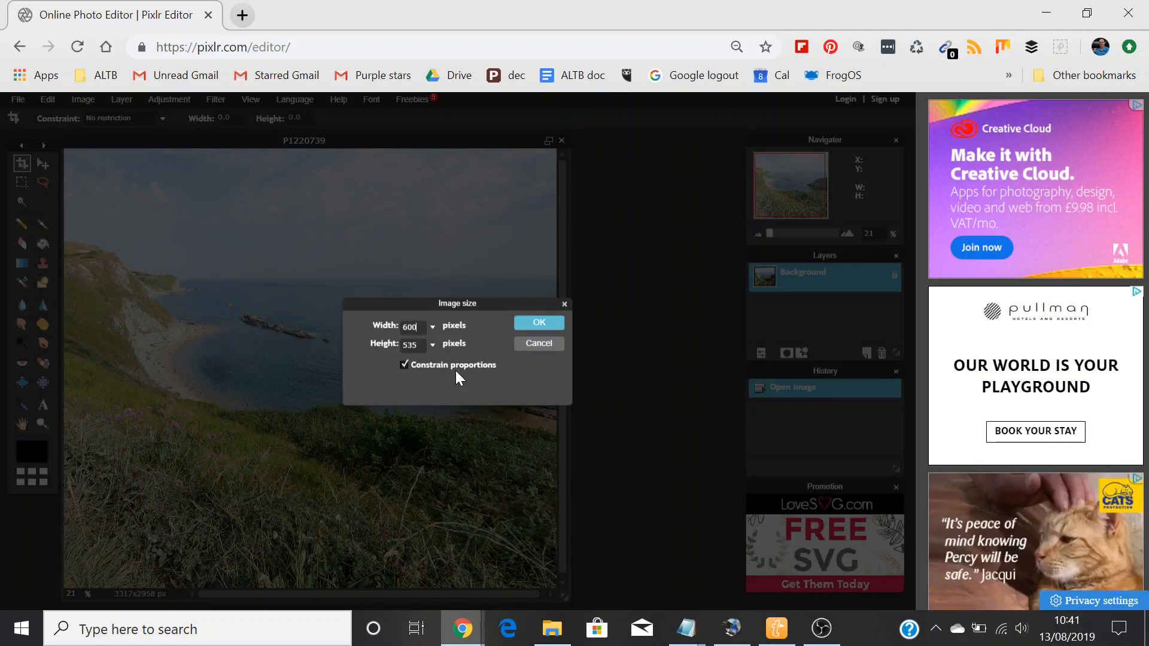
Step: Check the height rule in the Notepad instructions and apply the new image size in Pixlr
key(alt+Tab)
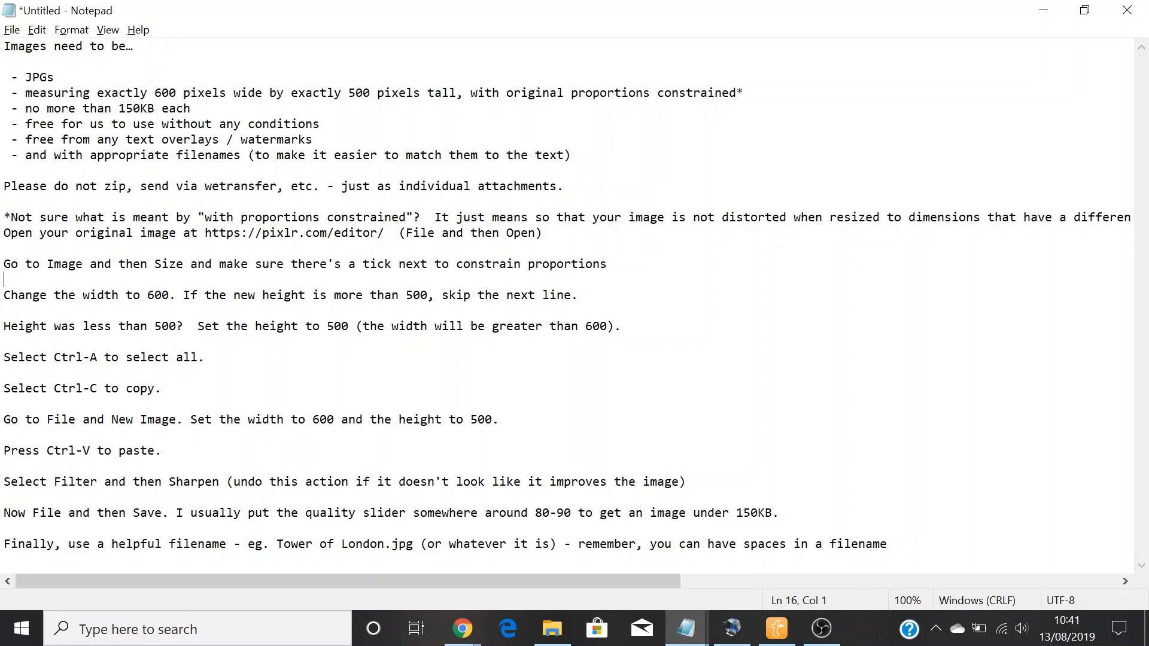
key(alt+Tab)
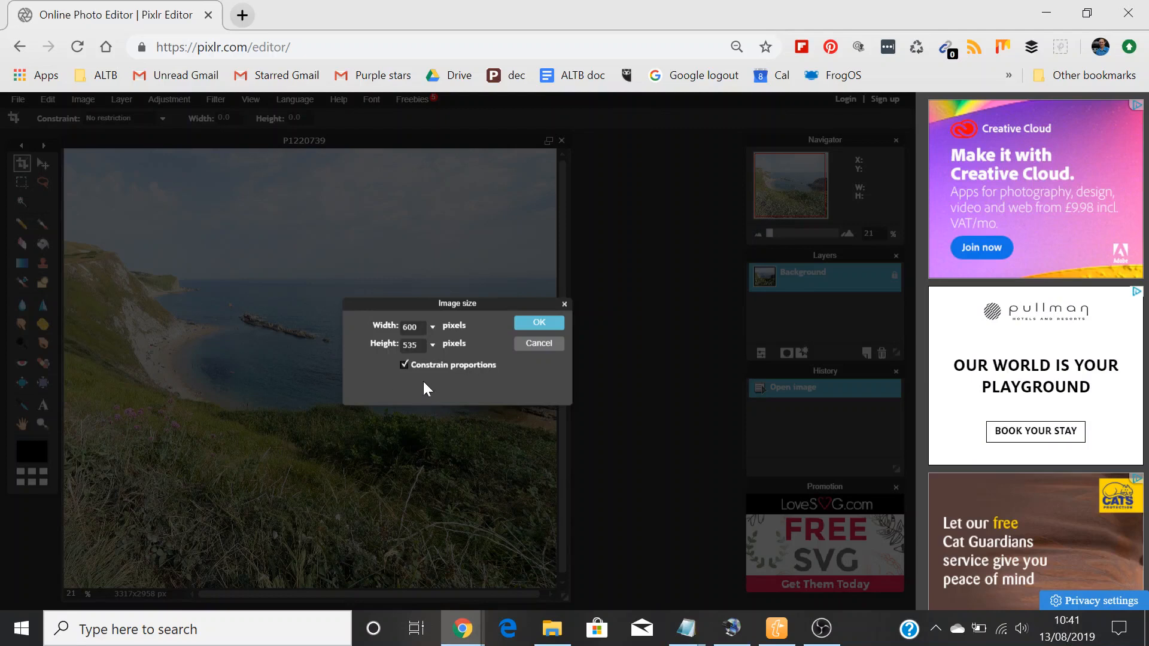
key(alt+Tab)
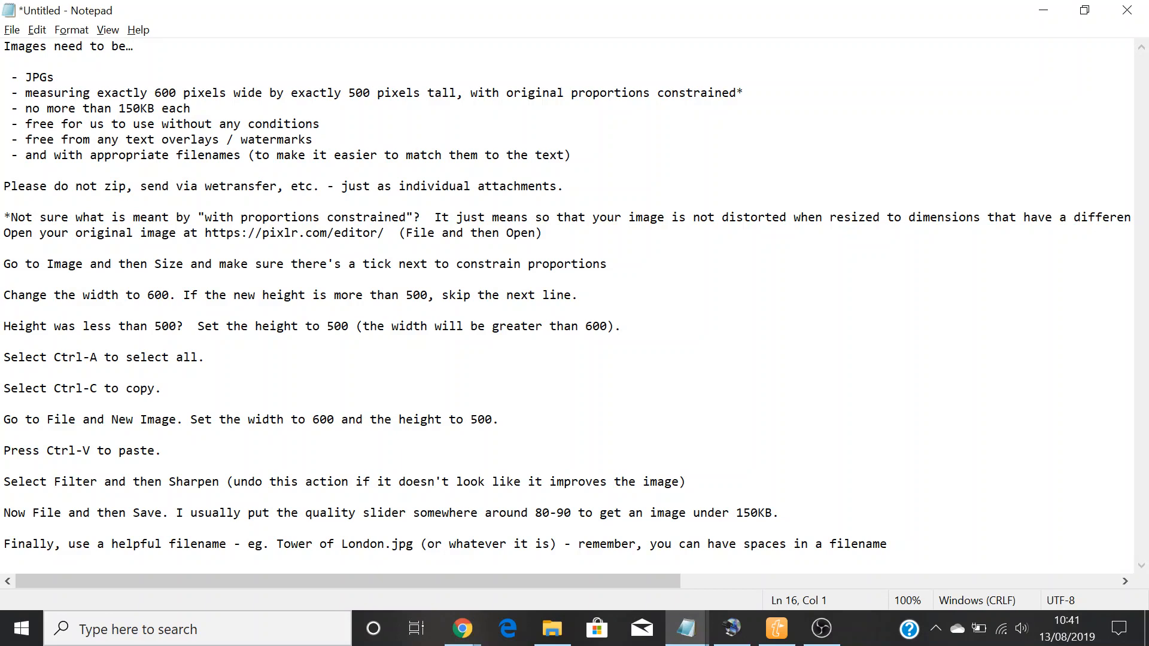
key(alt+Tab)
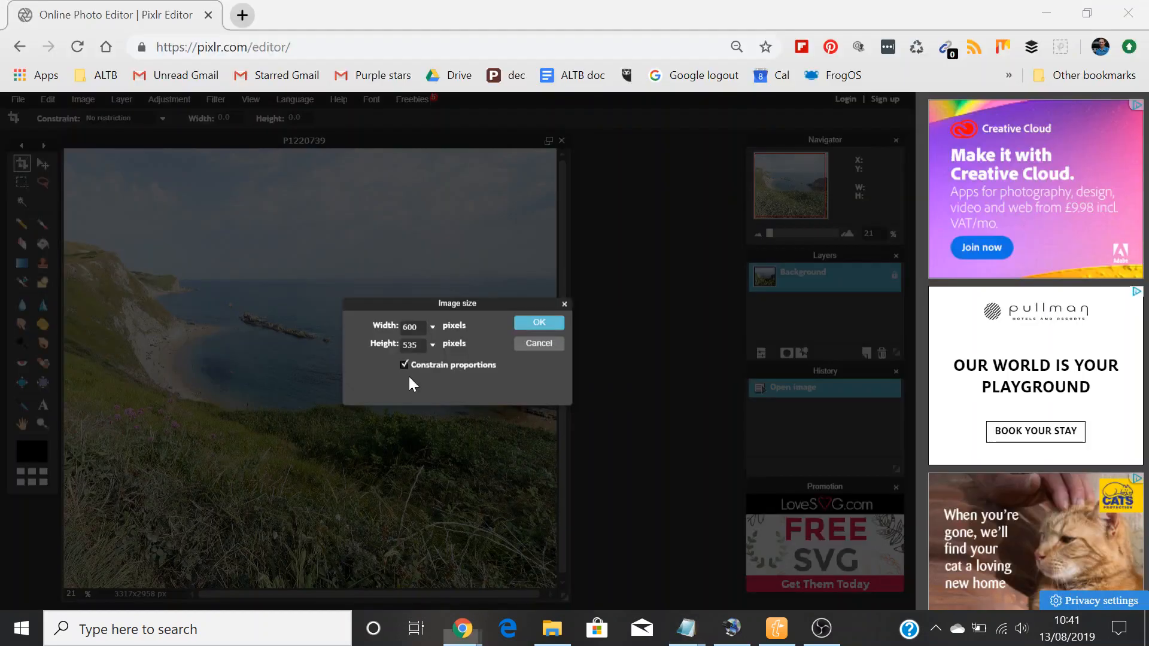
click(546, 323)
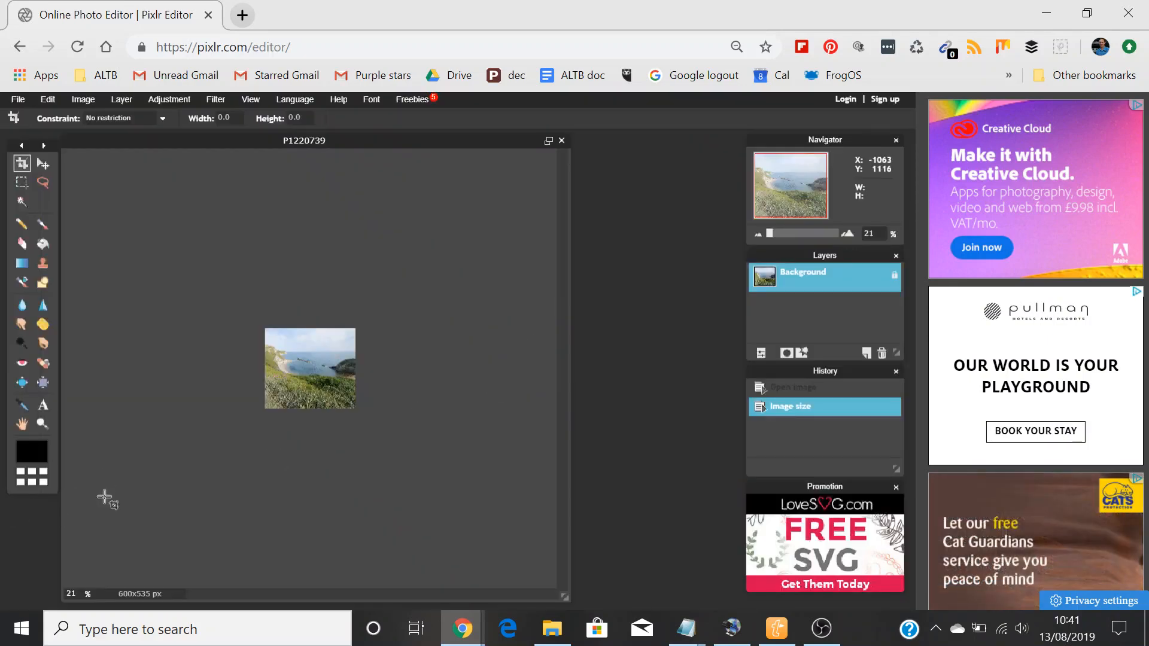
Step: Zoom the resized image to 100% and widen its document window
click(43, 424)
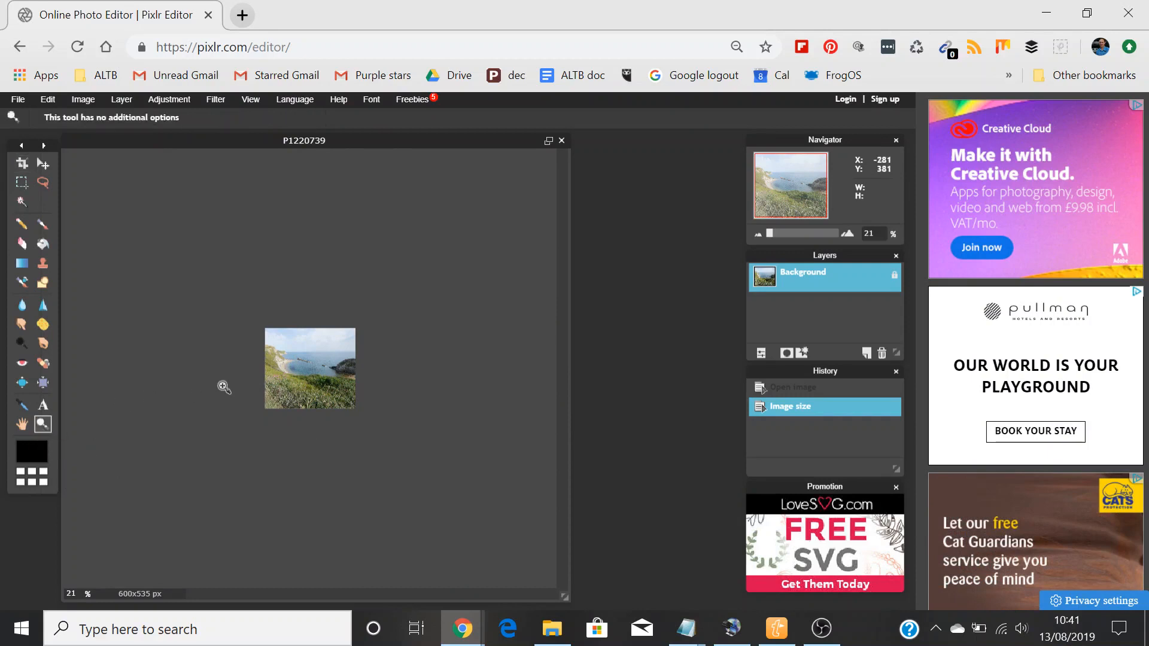
click(319, 372)
click(318, 373)
click(318, 372)
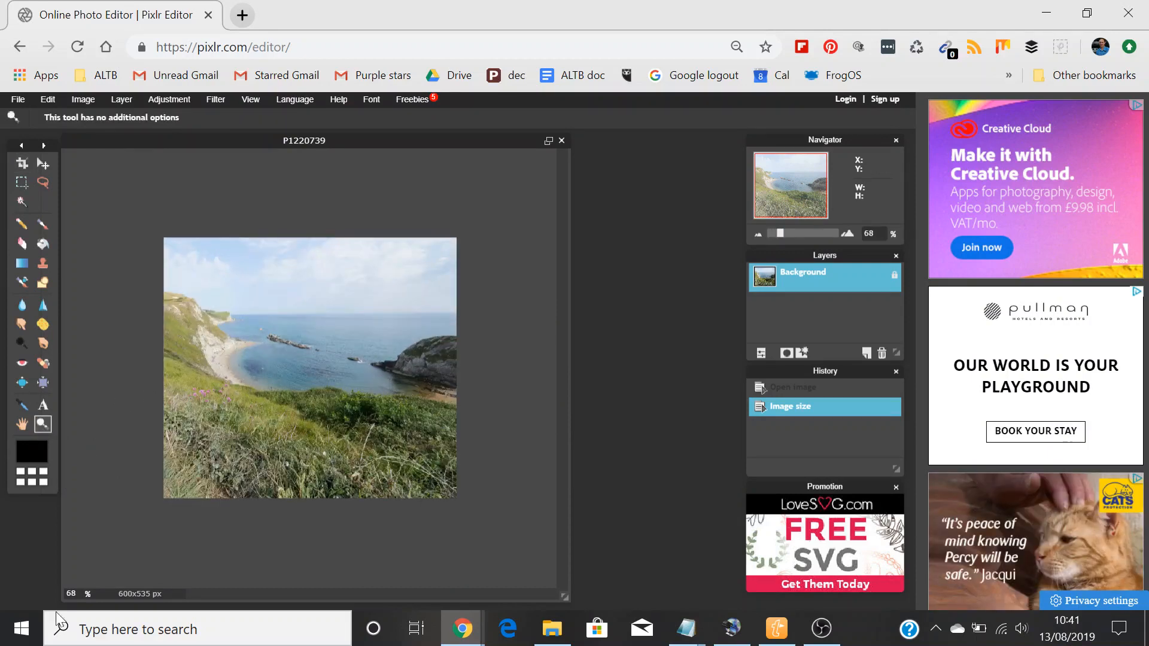
click(305, 382)
click(306, 383)
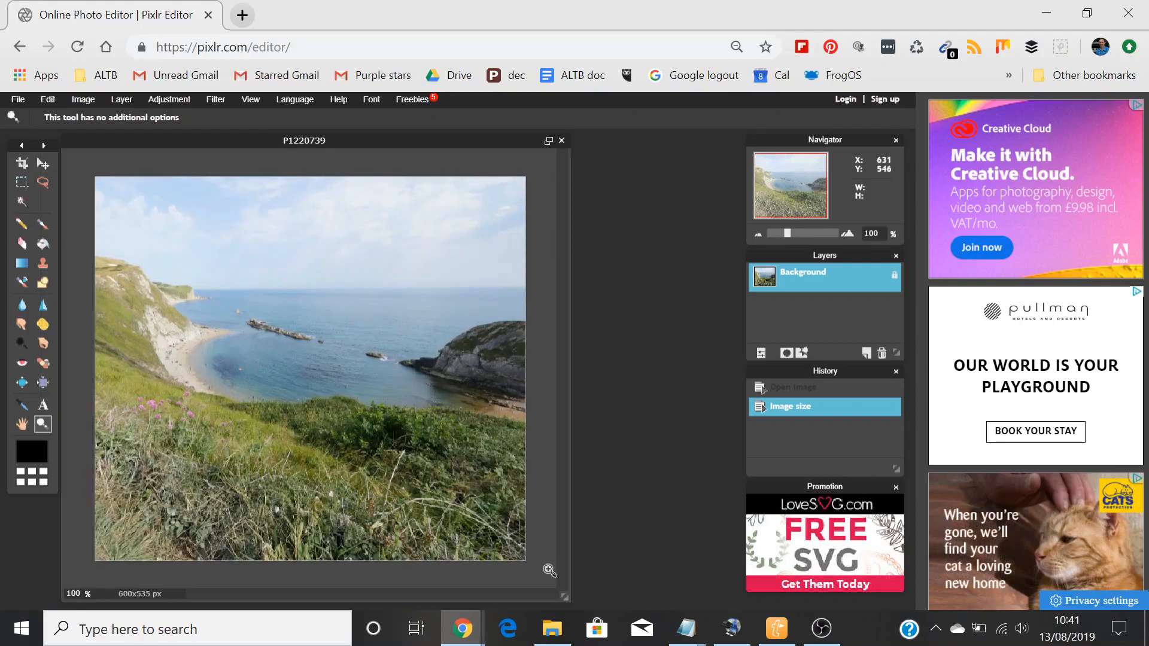
drag(566, 599, 660, 604)
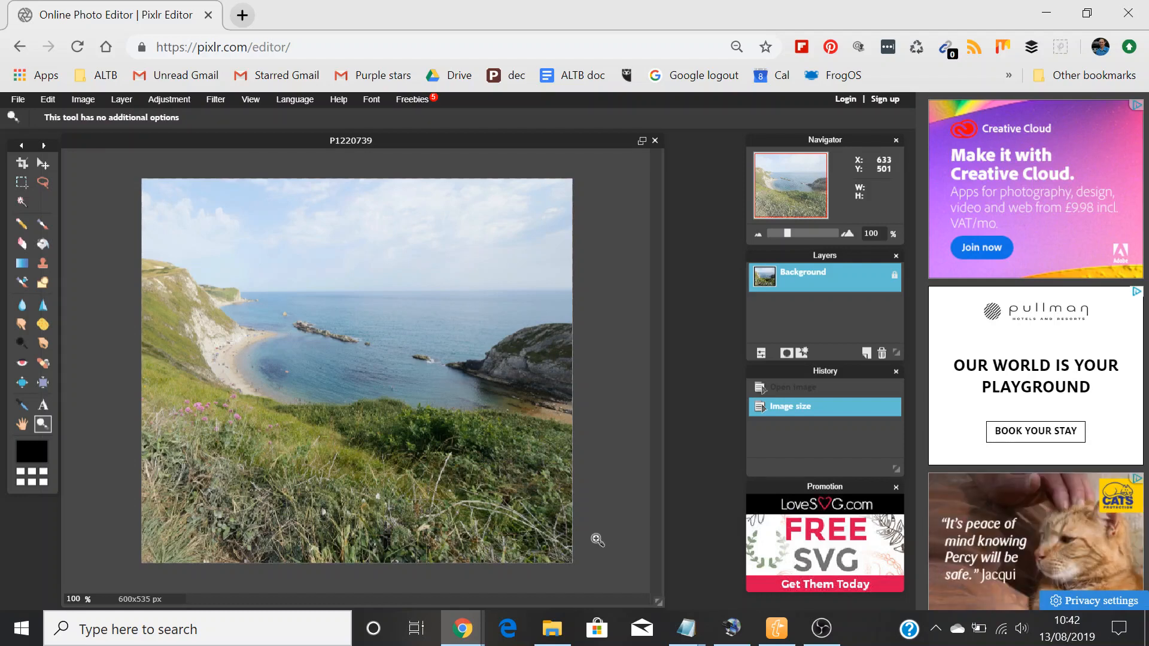
Step: Check the copying instructions in Notepad, and select and copy the entire resized image in Pixlr
key(alt+Tab)
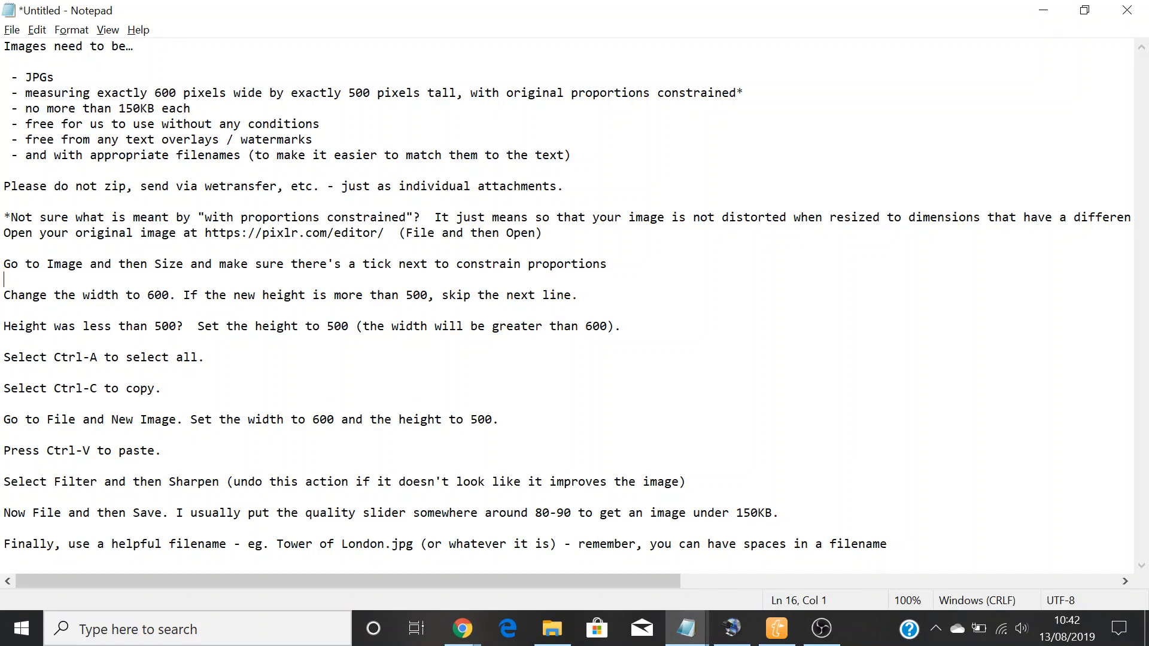
key(alt+Tab)
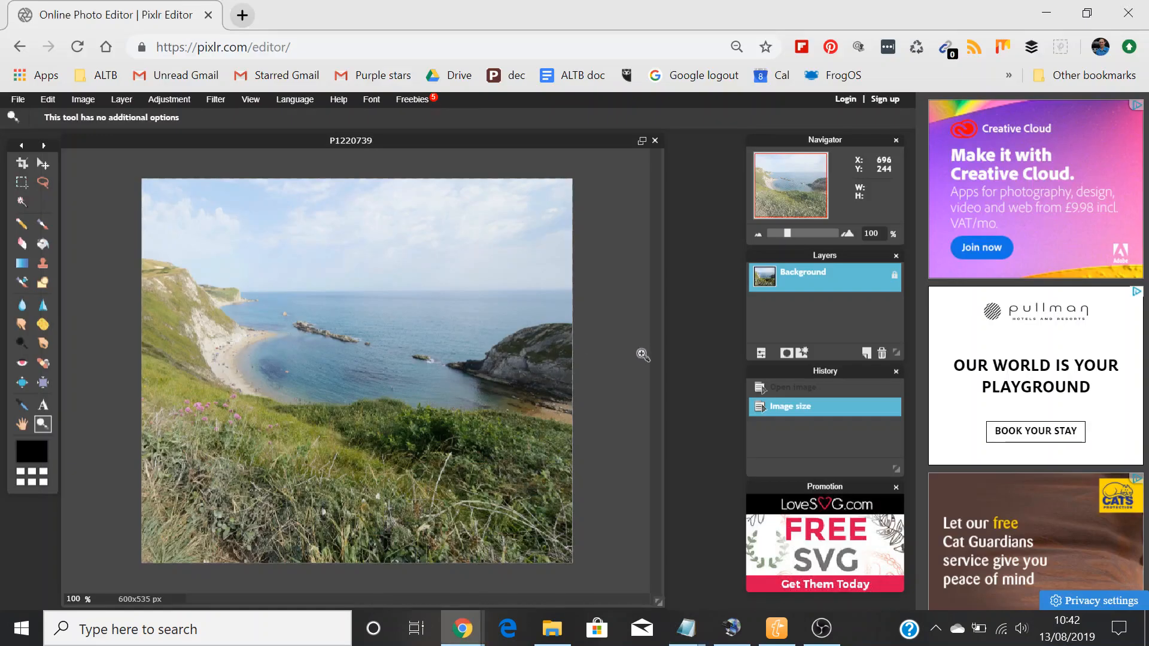
key(ctrl+a)
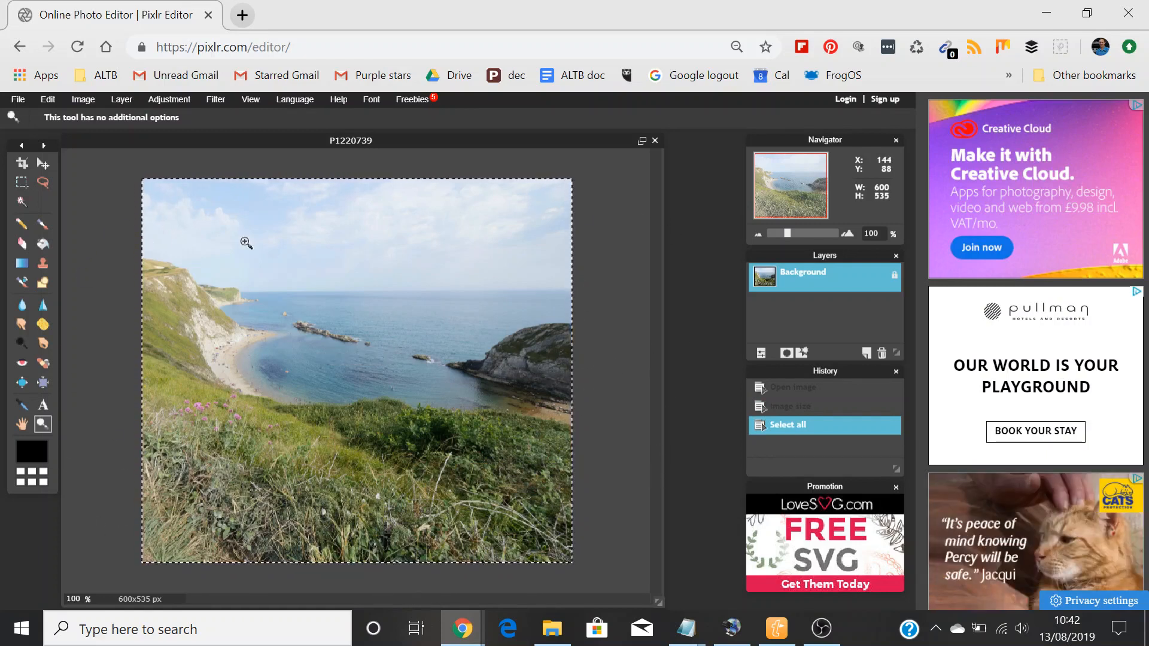
key(ctrl+c)
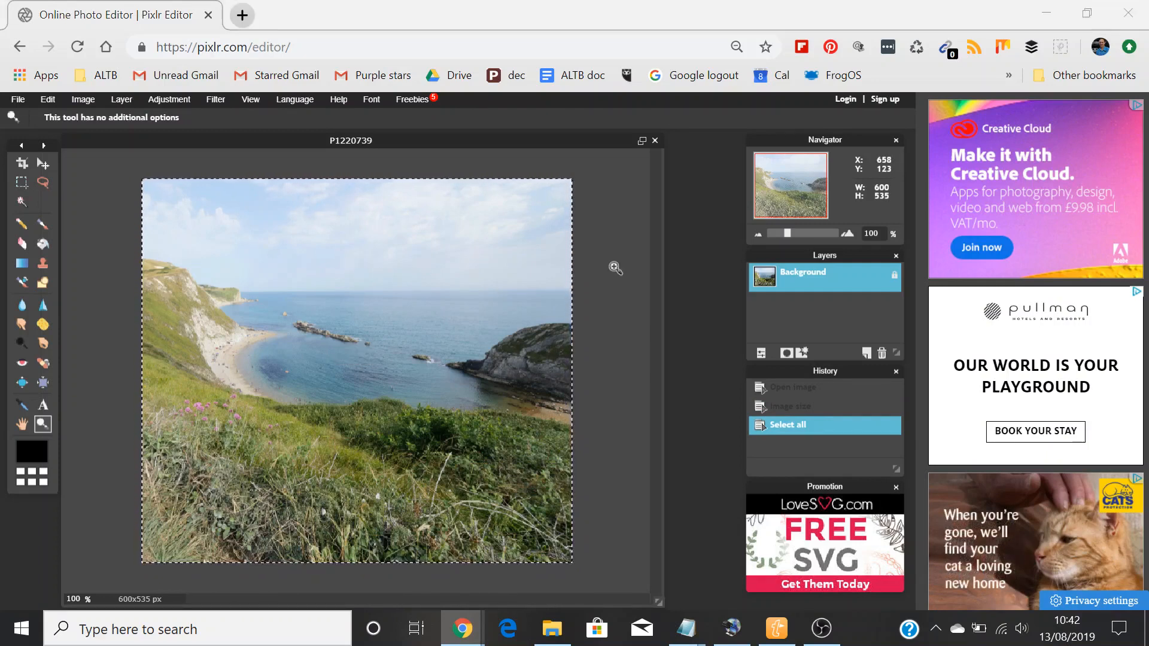
Step: Following the Notepad instructions, create a new blank image 600 pixels wide and 500 pixels high in Pixlr
key(alt+Tab)
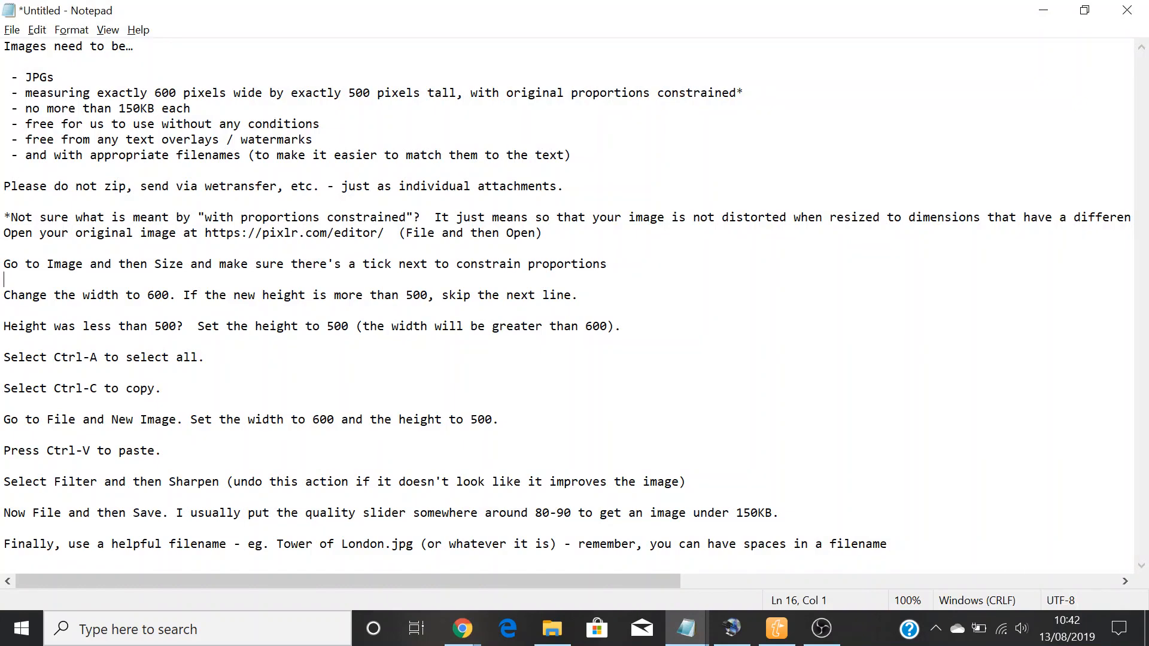
key(alt+Tab)
click(19, 99)
click(30, 115)
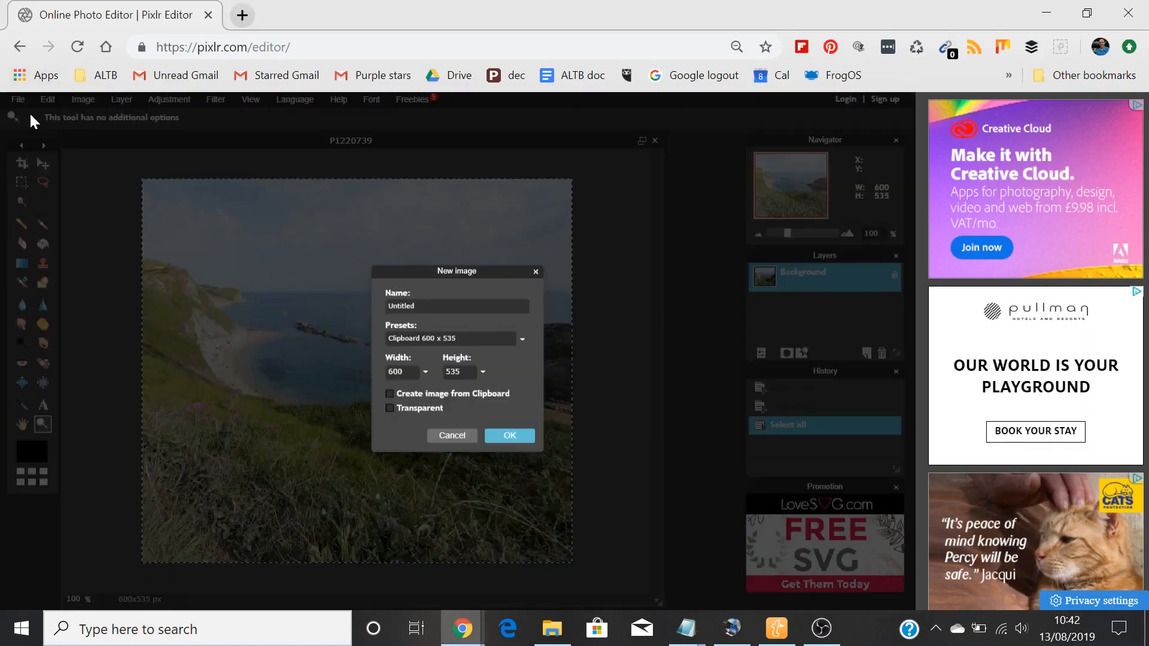
click(464, 372)
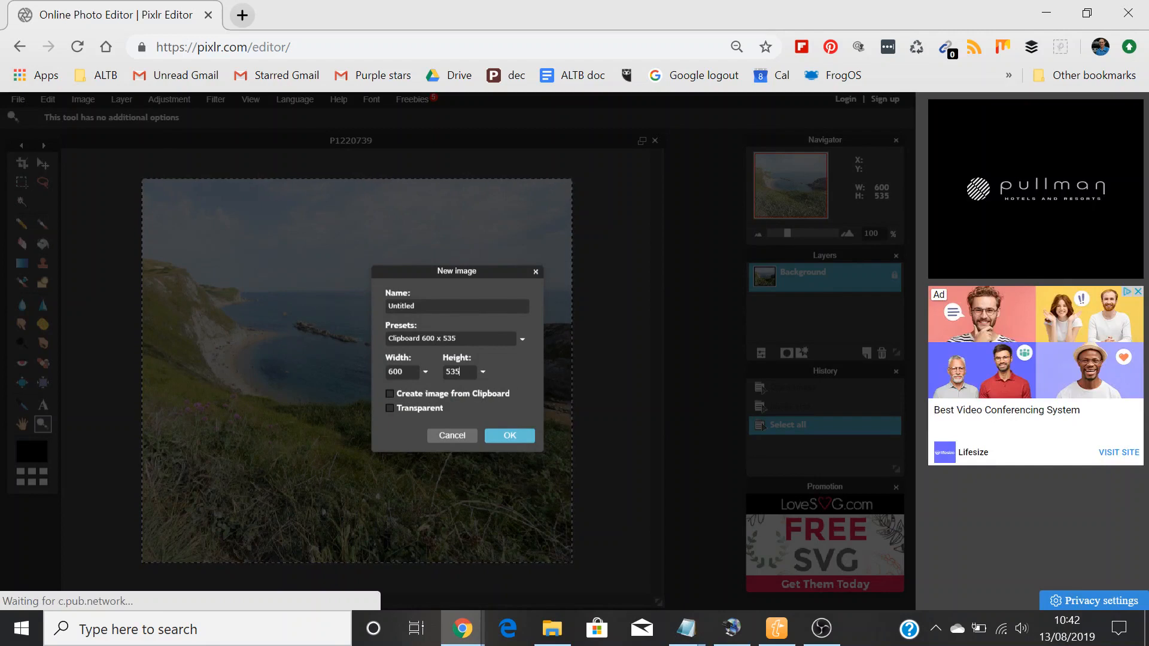
key(BackSpace)
key(BackSpace)
text(00)
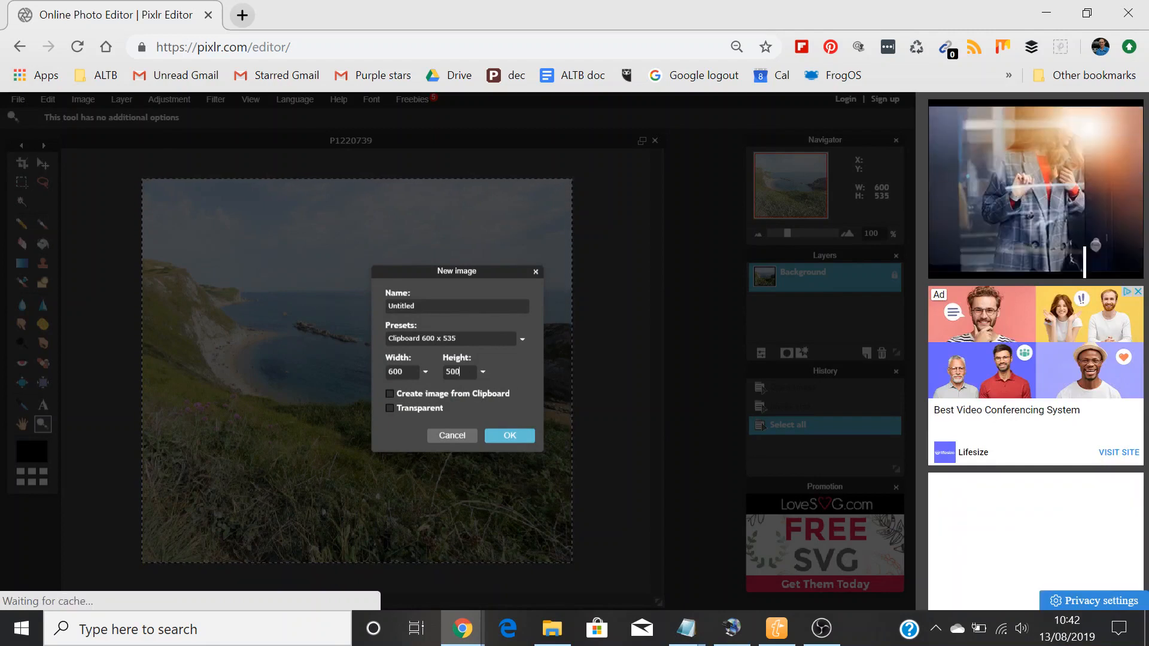
click(510, 435)
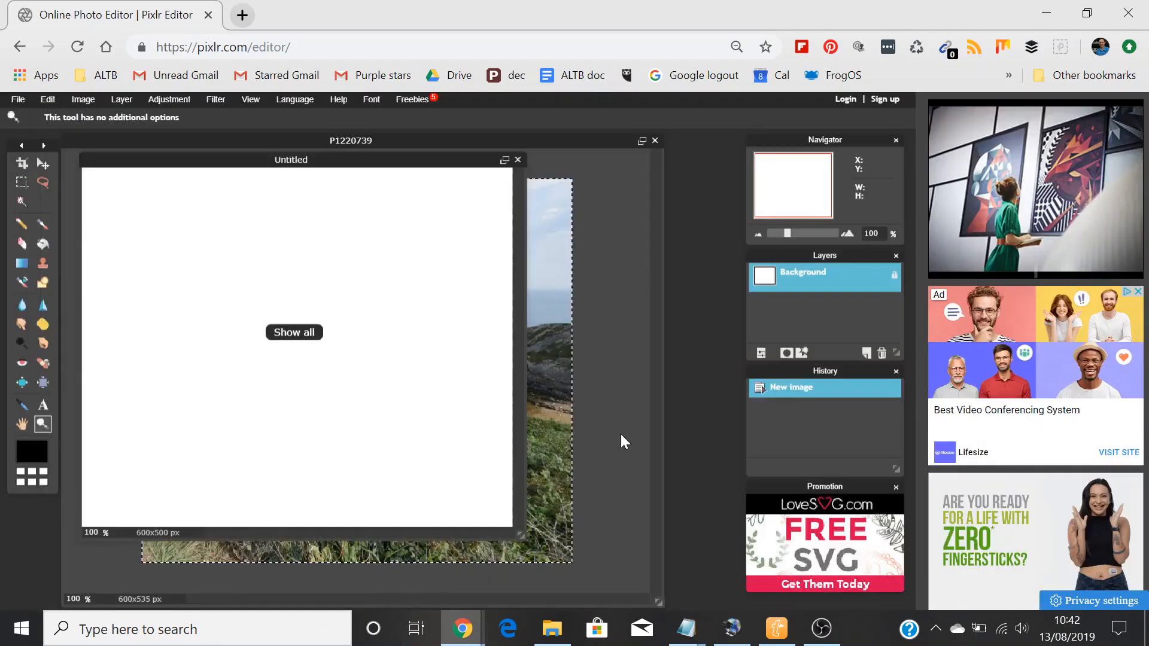
Step: Check the pasting instruction in Notepad, then enlarge the blank image's window in Pixlr and paste the copied photo into it
key(alt+Tab)
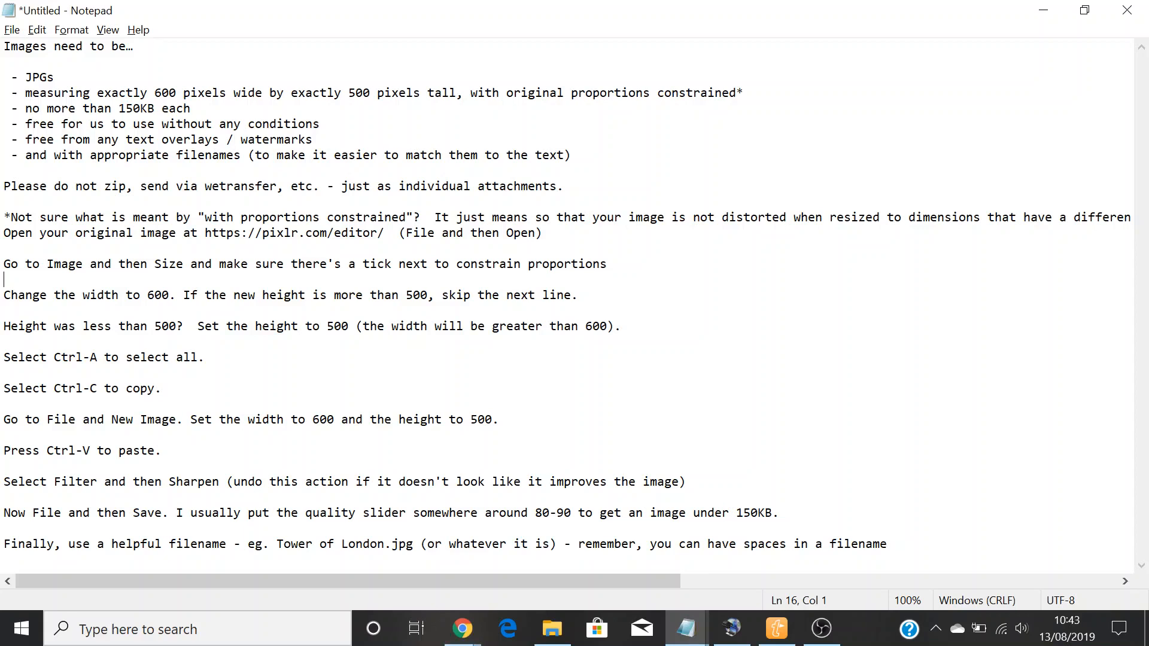
key(alt+Tab)
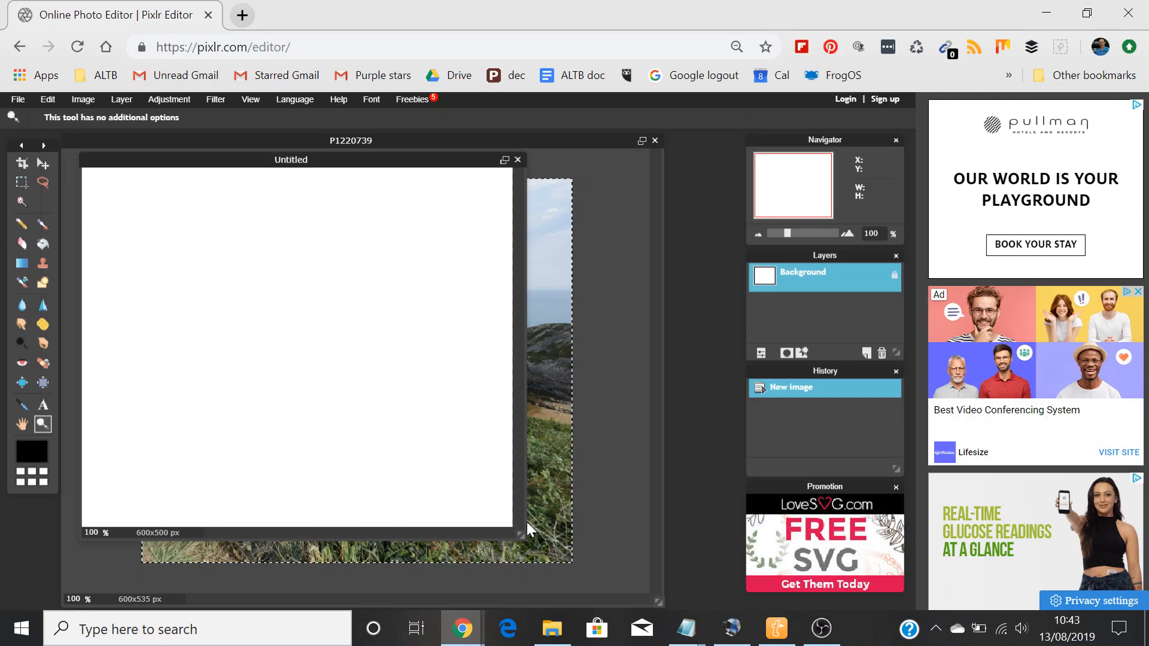
drag(519, 530, 639, 551)
key(ctrl+v)
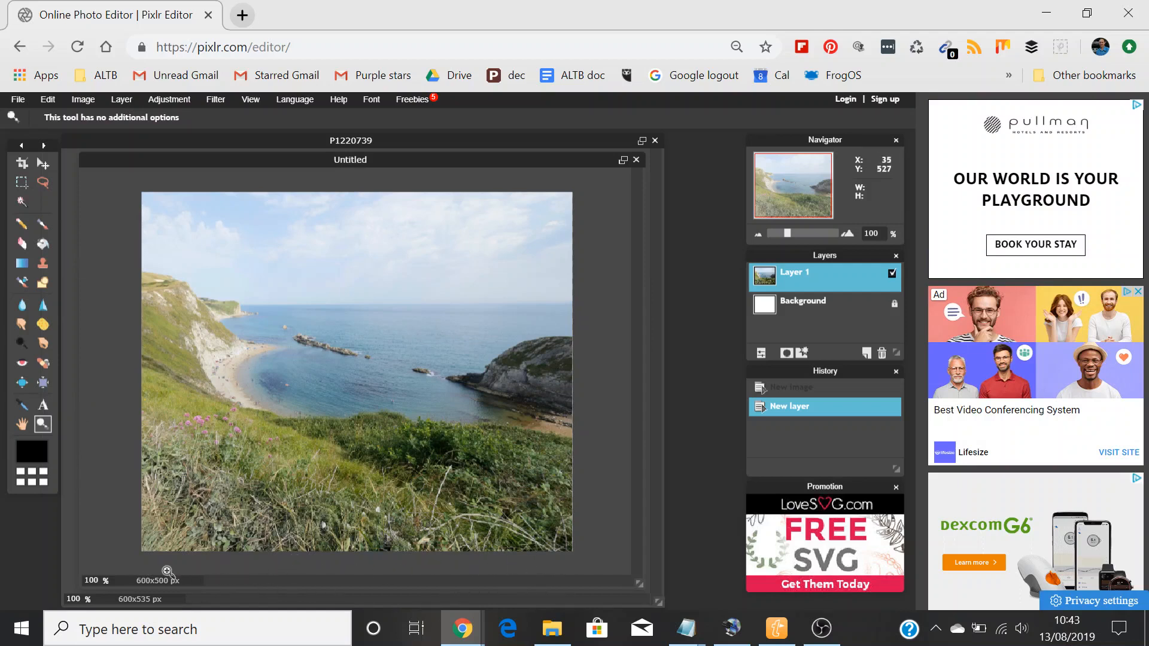
Step: Use the Move tool to nudge the pasted photo layer upward until a white gap appears along the canvas's lower edge
click(42, 168)
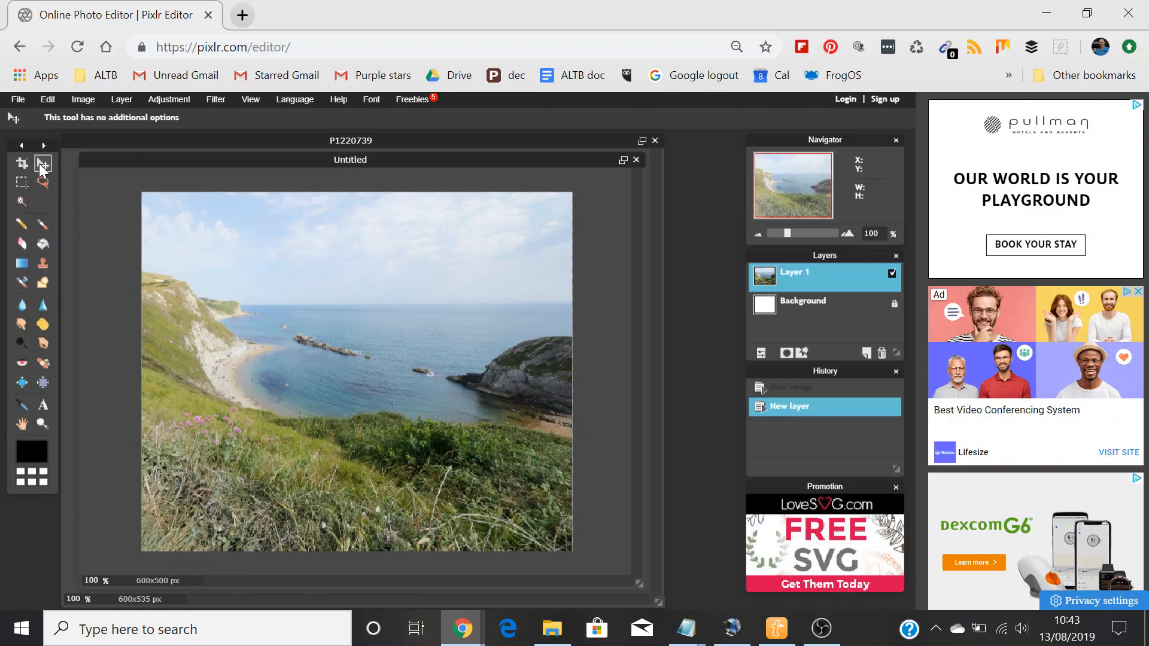
key(Up)
key(Up)
key(Up)
key(Up)
key(Up)
key(Up)
key(Up)
key(Up)
key(Up)
key(Up)
key(Up)
key(Up)
key(Up)
key(Up)
key(Up)
key(Up)
key(Up)
key(Up)
key(Up)
key(Up)
key(Up)
key(Up)
key(Up)
key(Up)
key(Up)
key(Up)
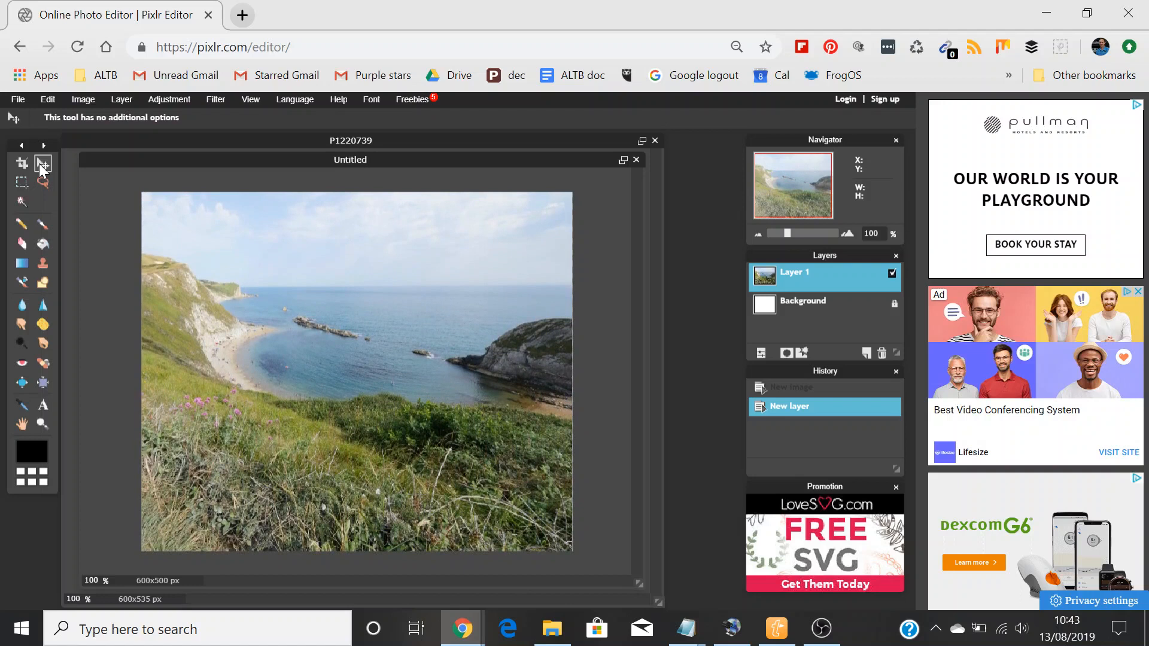
key(Up)
key(Up)
key(Up)
key(Up)
key(Up)
key(Up)
key(Up)
key(Up)
key(Up)
key(Up)
key(Up)
key(Up)
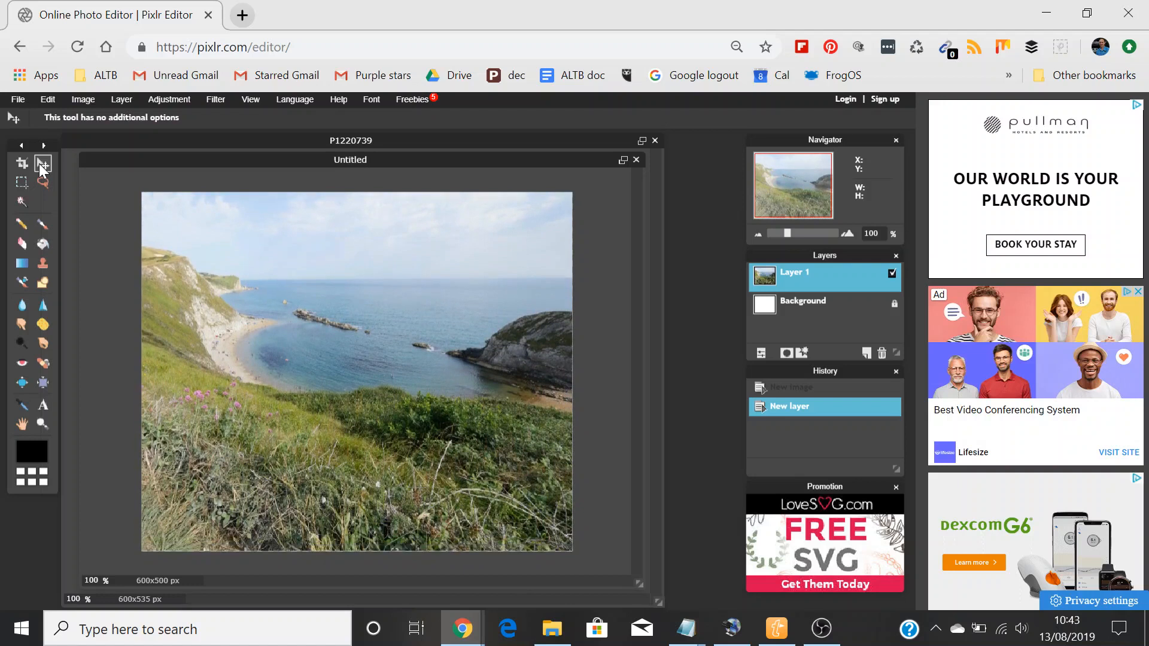
key(Up)
key(Up)
key(Up)
key(Up)
key(Up)
key(Up)
key(Up)
key(Up)
key(Up)
key(Up)
key(Up)
key(Up)
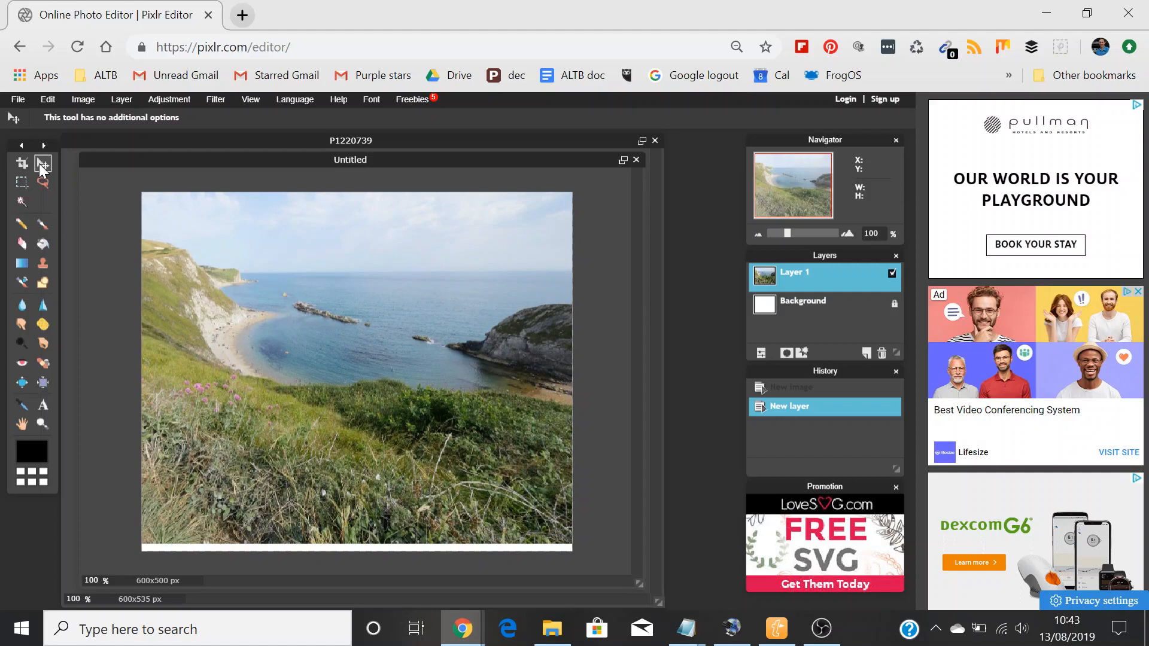
Step: Nudge the photo layer back down until a thin white strip appears along the canvas's upper edge
key(Down)
key(Down)
key(Down)
key(Down)
key(Down)
key(Down)
key(Down)
key(Down)
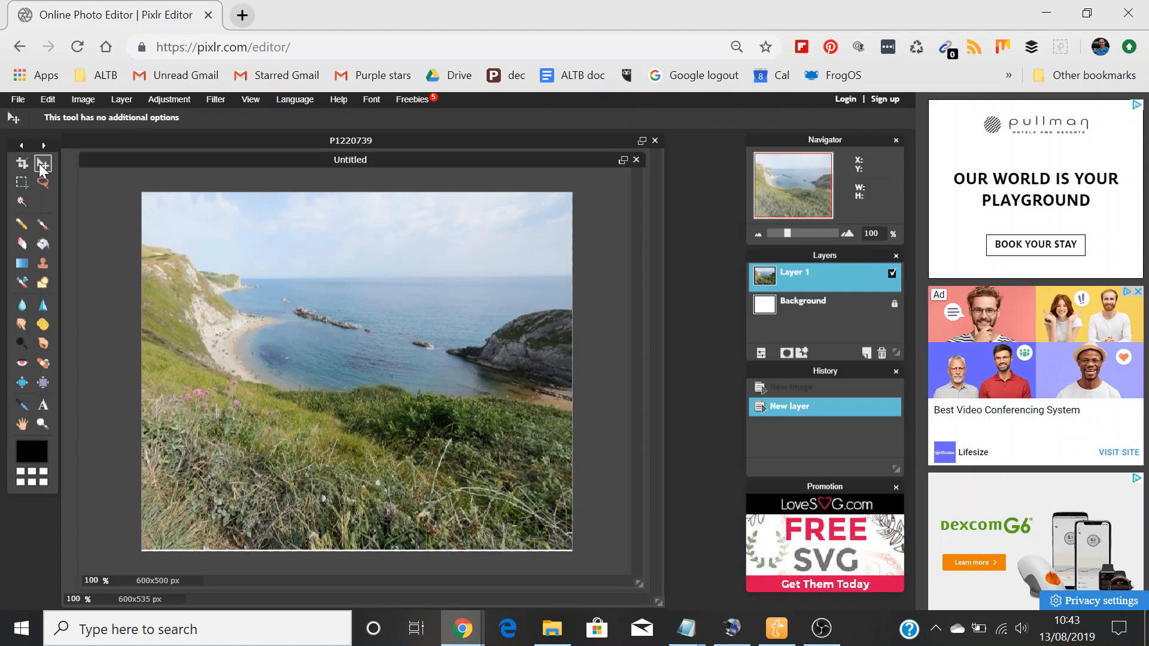
key(Down)
key(Down)
key(Down)
key(Down)
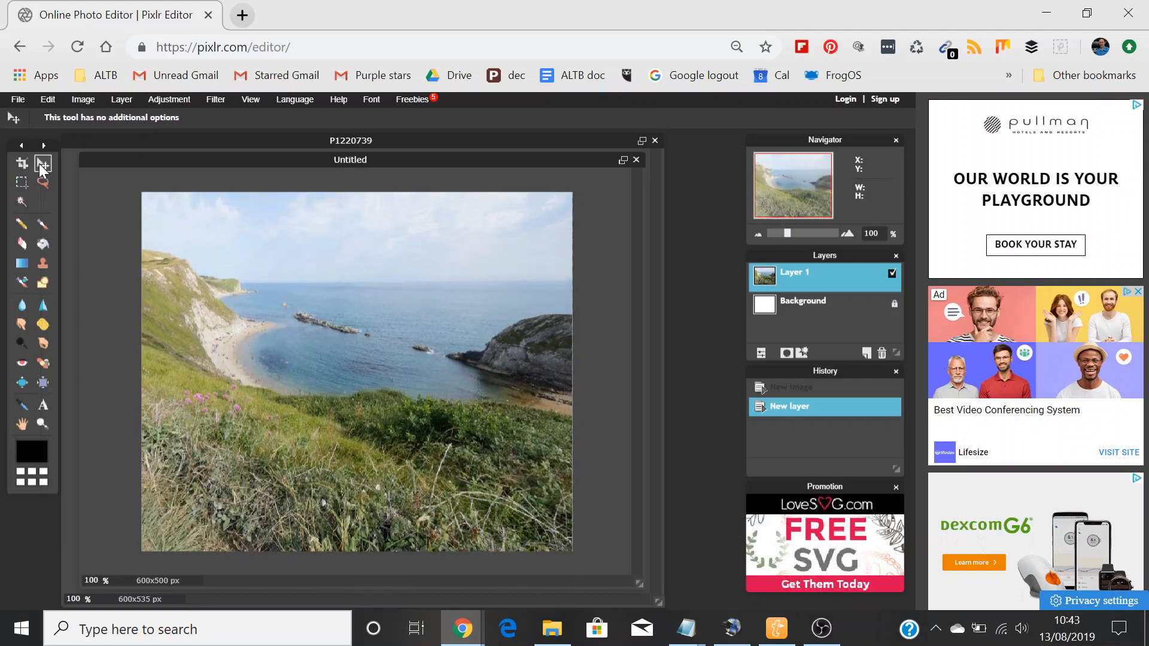
key(Down)
key(Down)
key(Down)
key(Down)
key(Down)
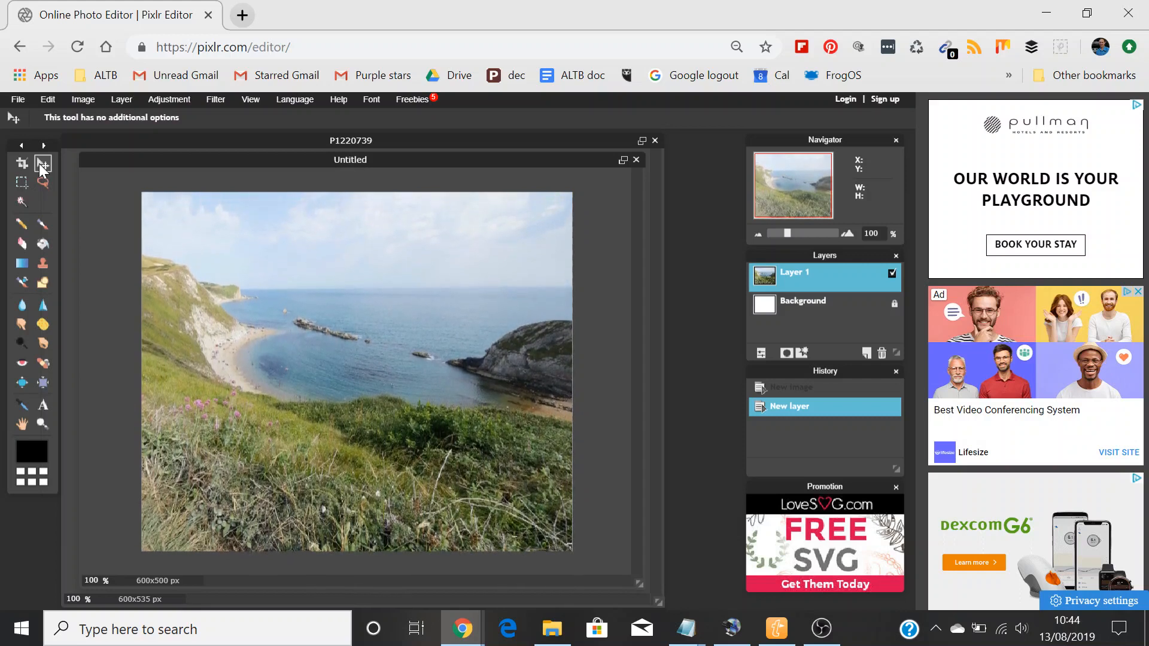
key(Down)
key(Down)
key(Down)
key(Down)
key(Down)
key(Down)
key(Down)
key(Down)
key(Down)
key(Down)
key(Down)
key(Down)
key(Down)
key(Down)
key(Down)
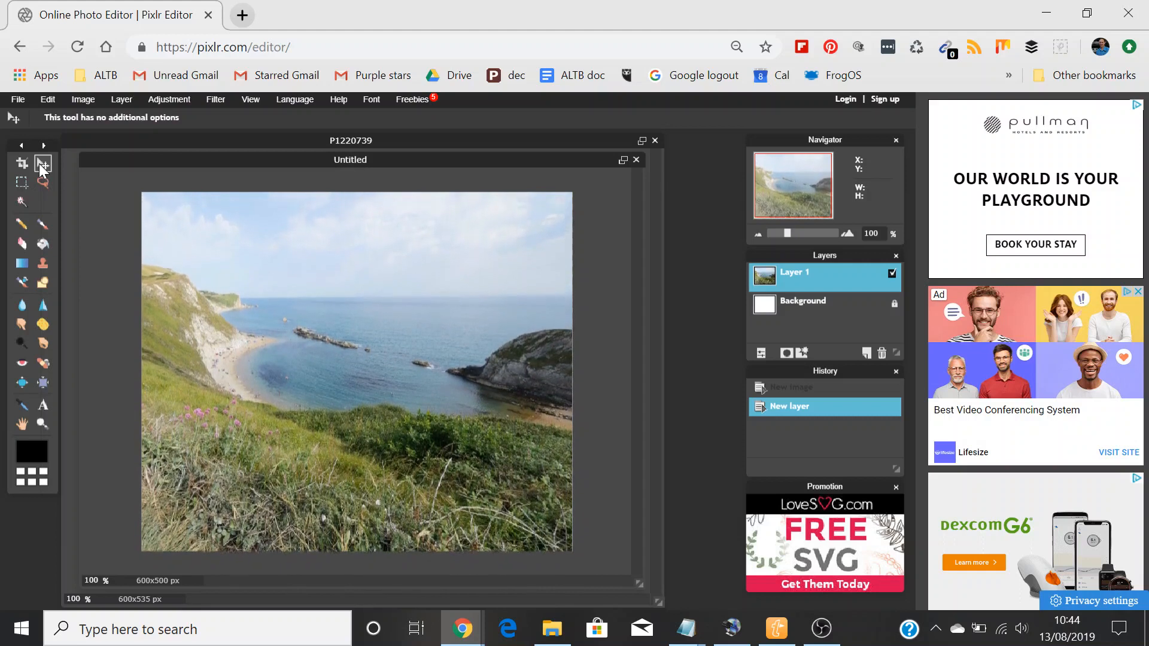
key(Down)
key(Down)
key(Down)
key(Down)
key(Down)
key(Down)
key(Down)
key(Down)
key(Down)
key(Down)
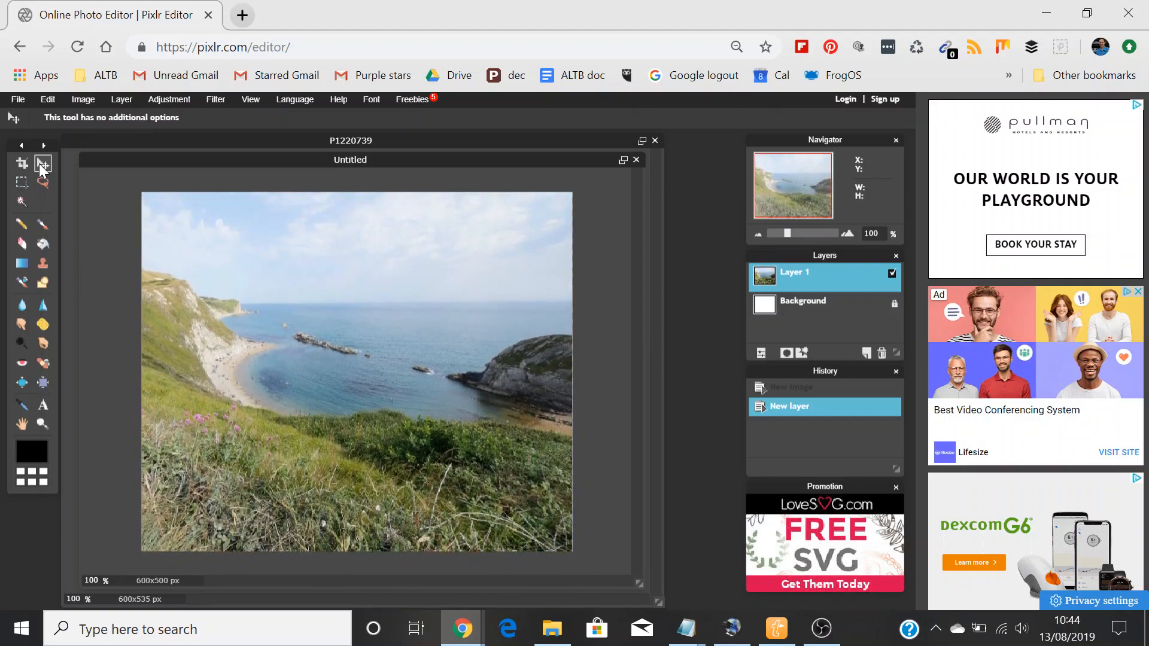
key(Down)
key(Down)
key(Down)
key(Down)
key(Down)
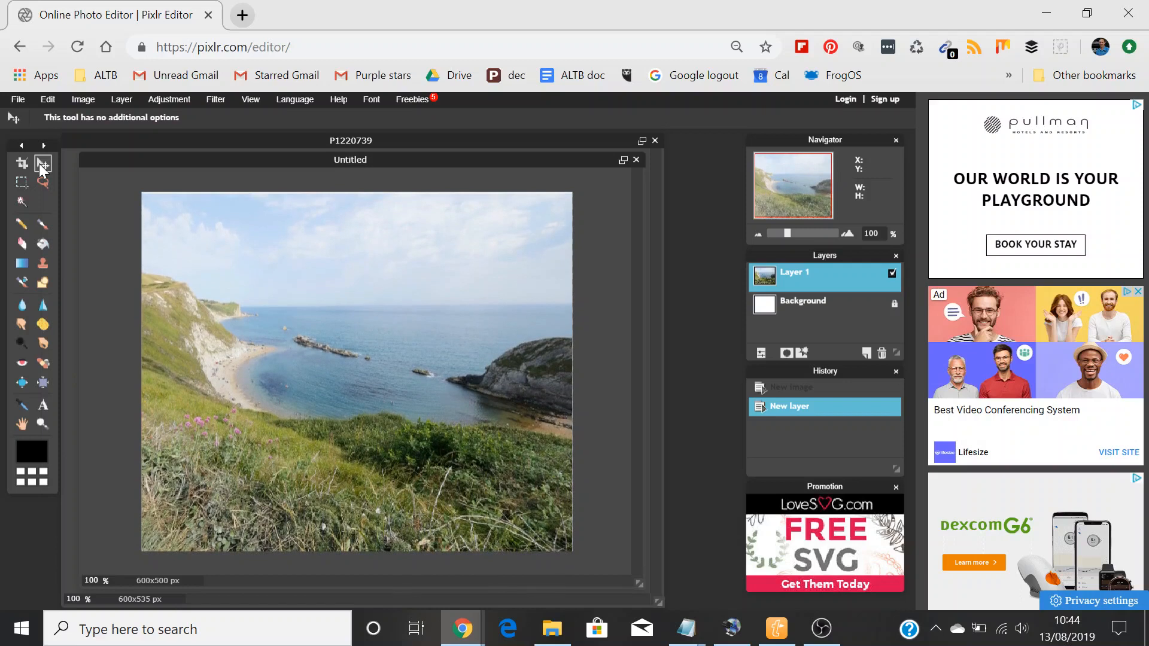
key(Down)
key(Down)
key(Down)
key(Down)
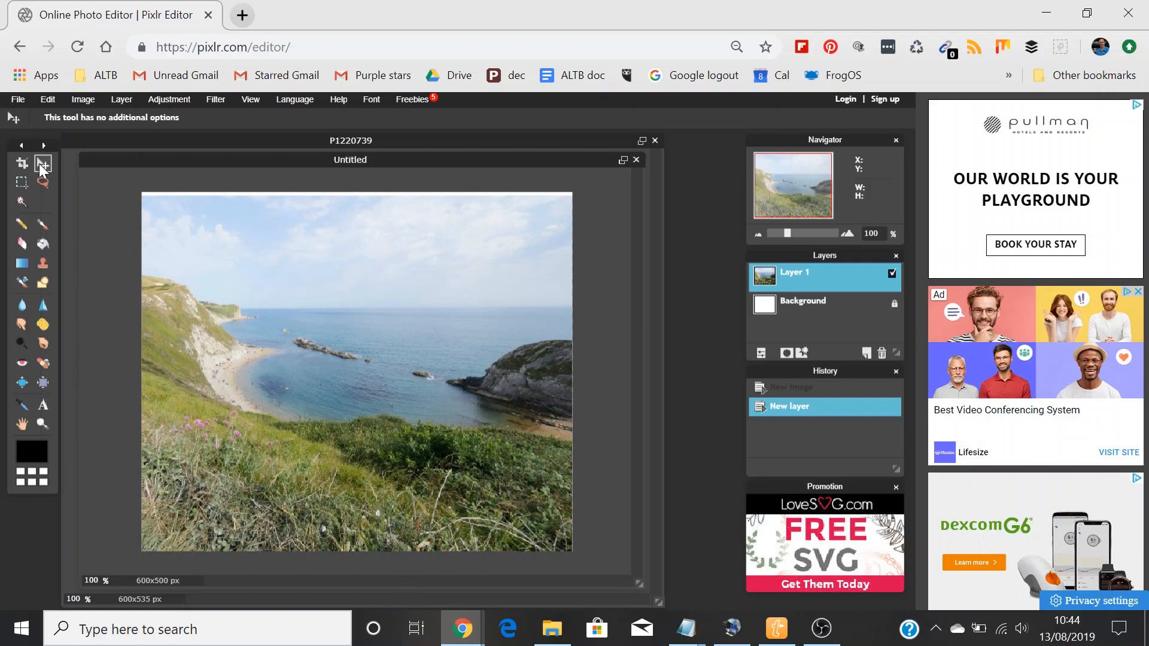
Step: Nudge the photo layer up slightly so it covers the entire 600x500 px canvas
key(Up)
key(Up)
key(Up)
key(Up)
key(Up)
key(Up)
key(Up)
key(Up)
key(Up)
key(Up)
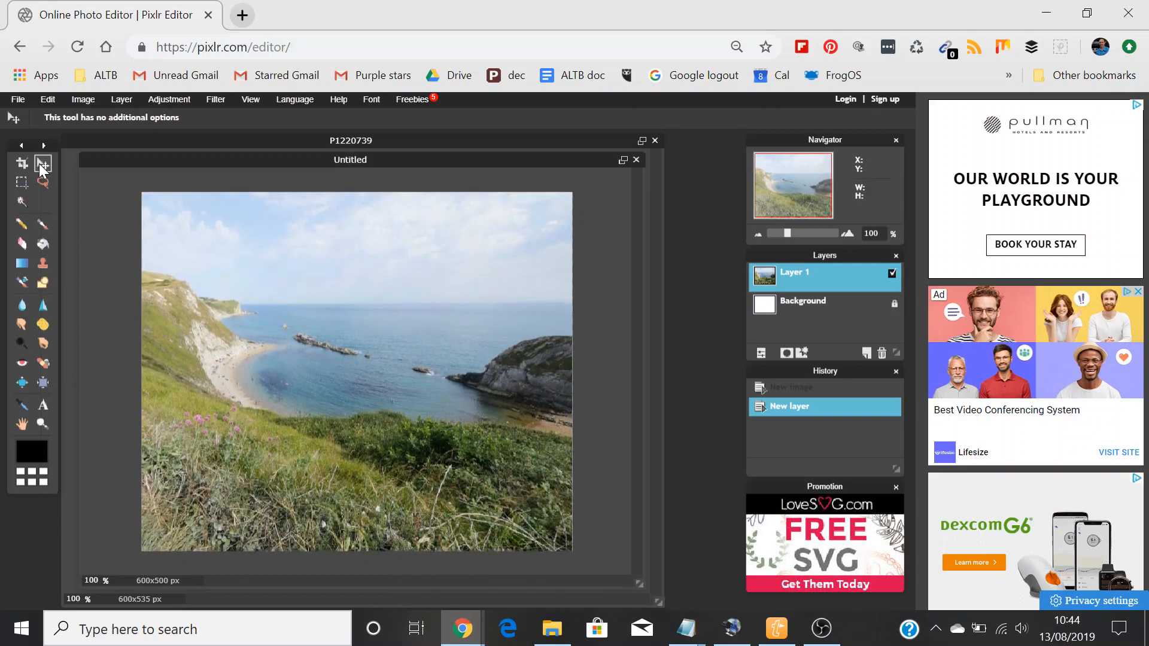
key(Up)
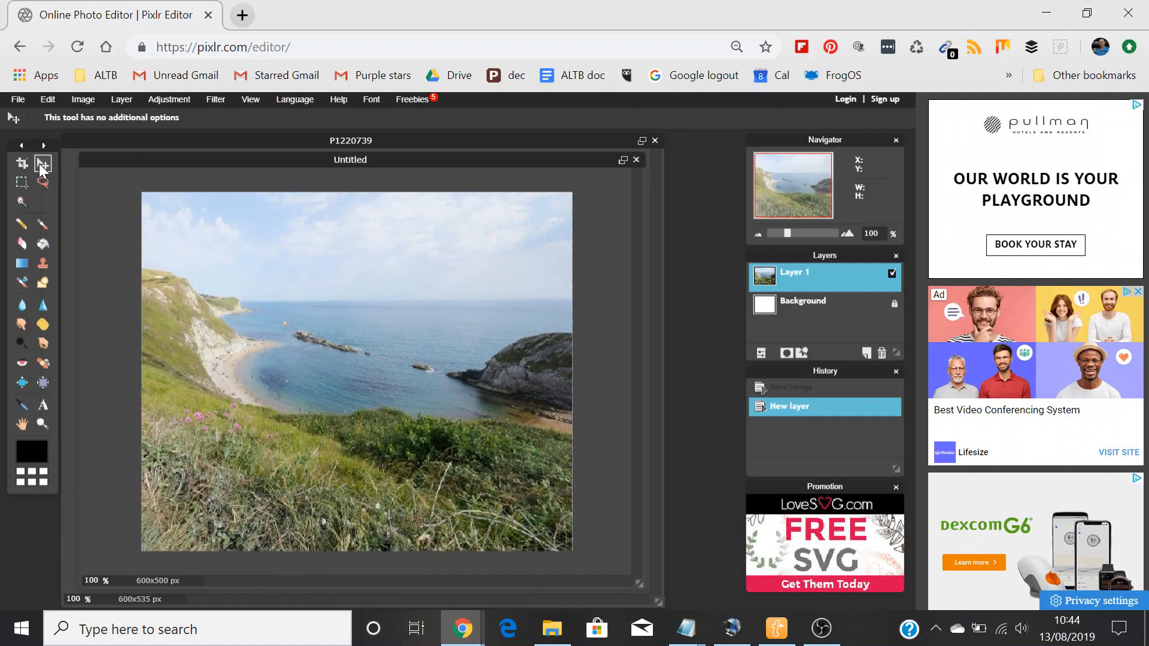
Step: Check the sharpening instruction in Notepad and apply the Sharpen filter to the pasted photo layer in Pixlr
key(alt+Tab)
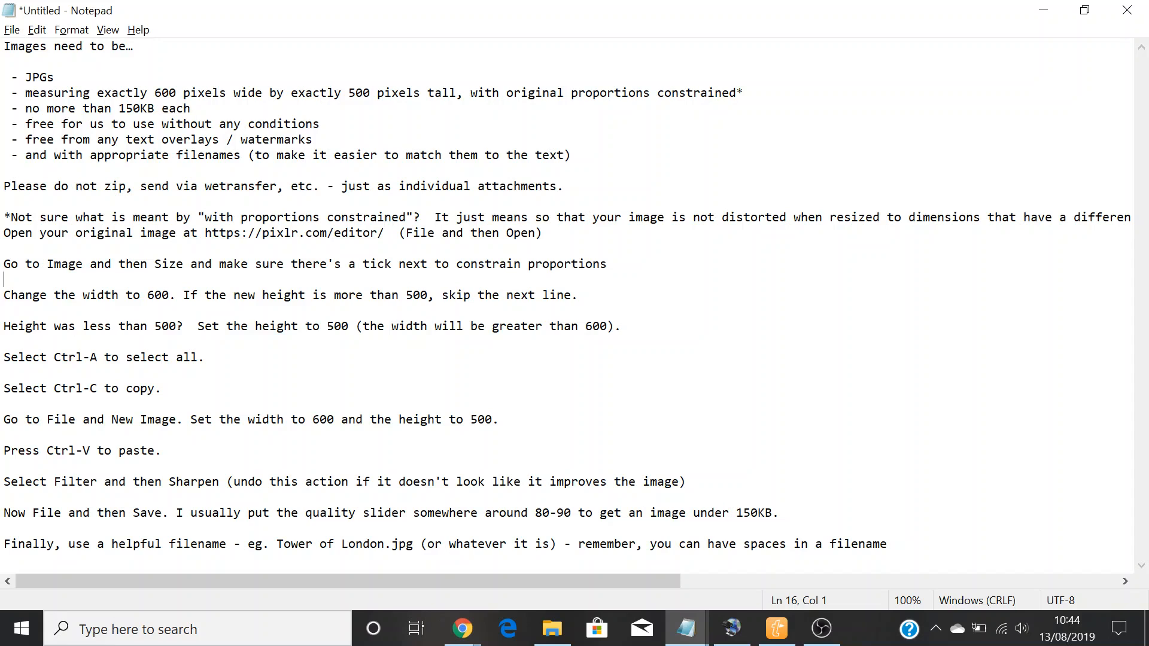
key(alt+Tab)
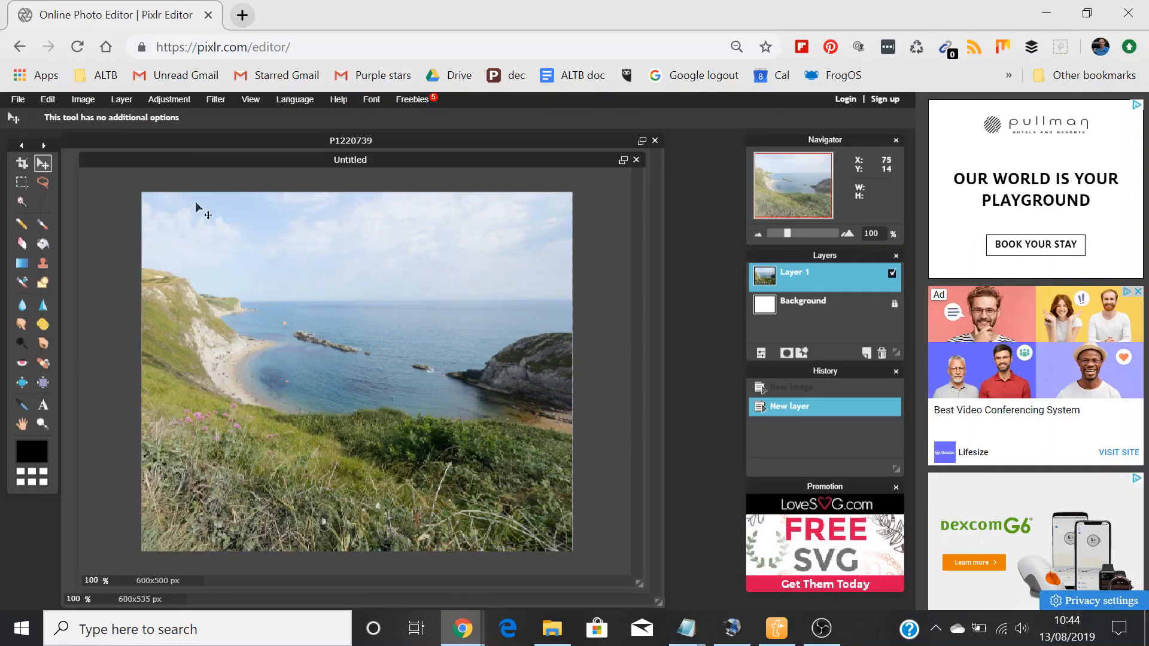
click(223, 98)
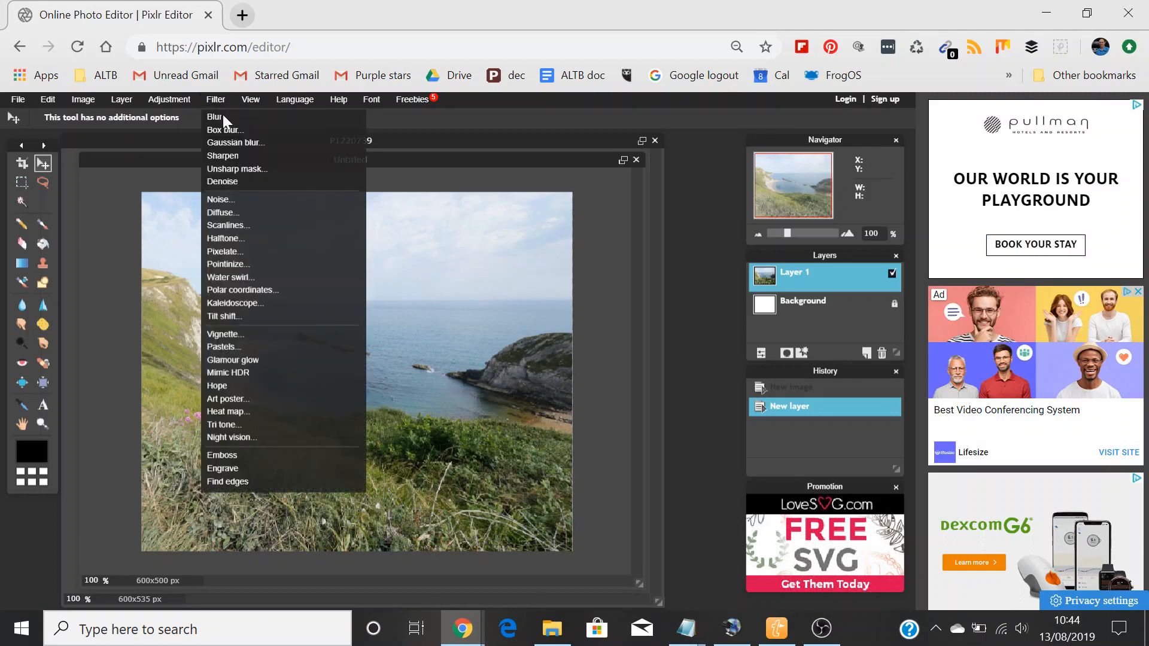
click(220, 157)
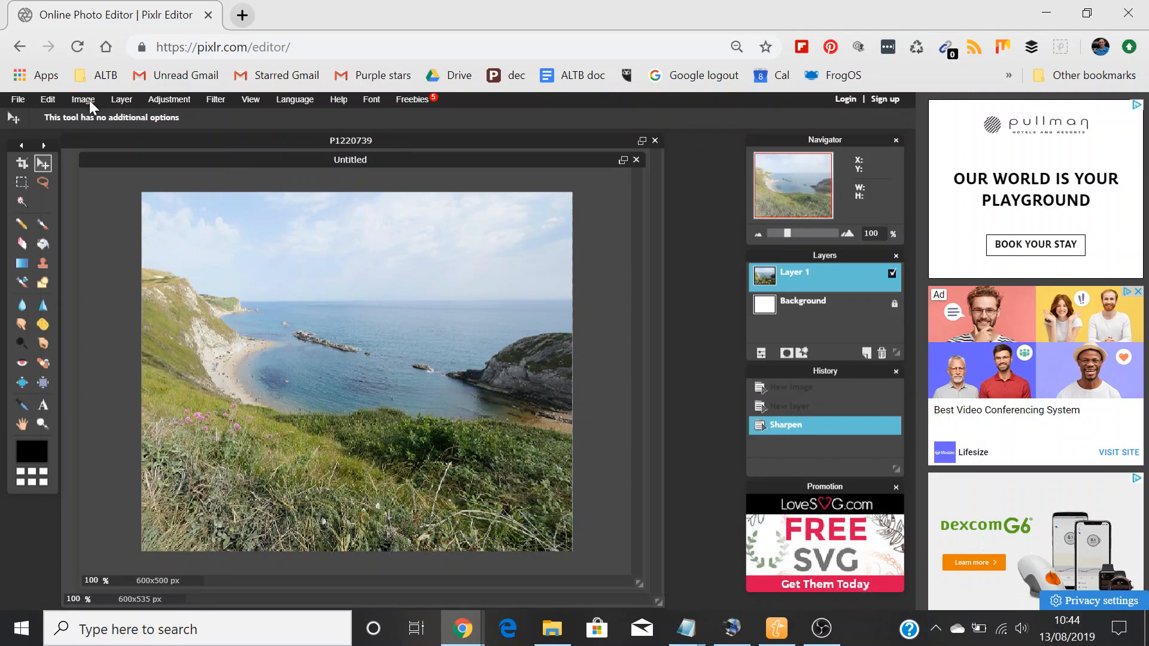
Step: Save the image to the Desktop as a JPEG with quality 89, named "Jurassic coast Dorset"
click(17, 100)
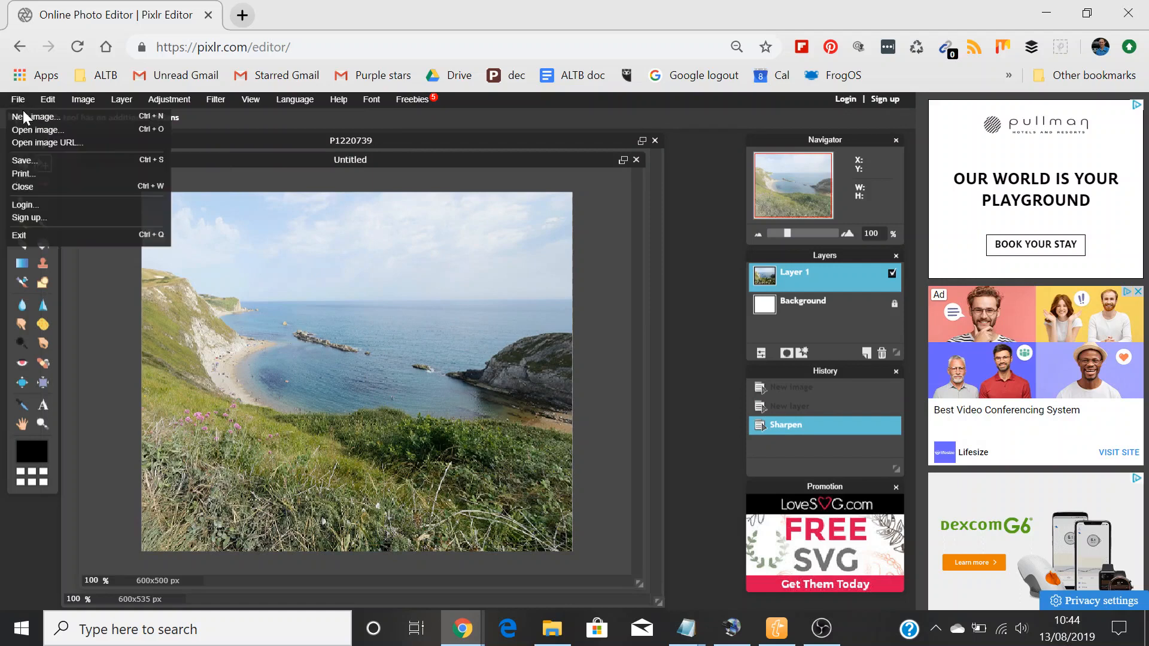
click(38, 161)
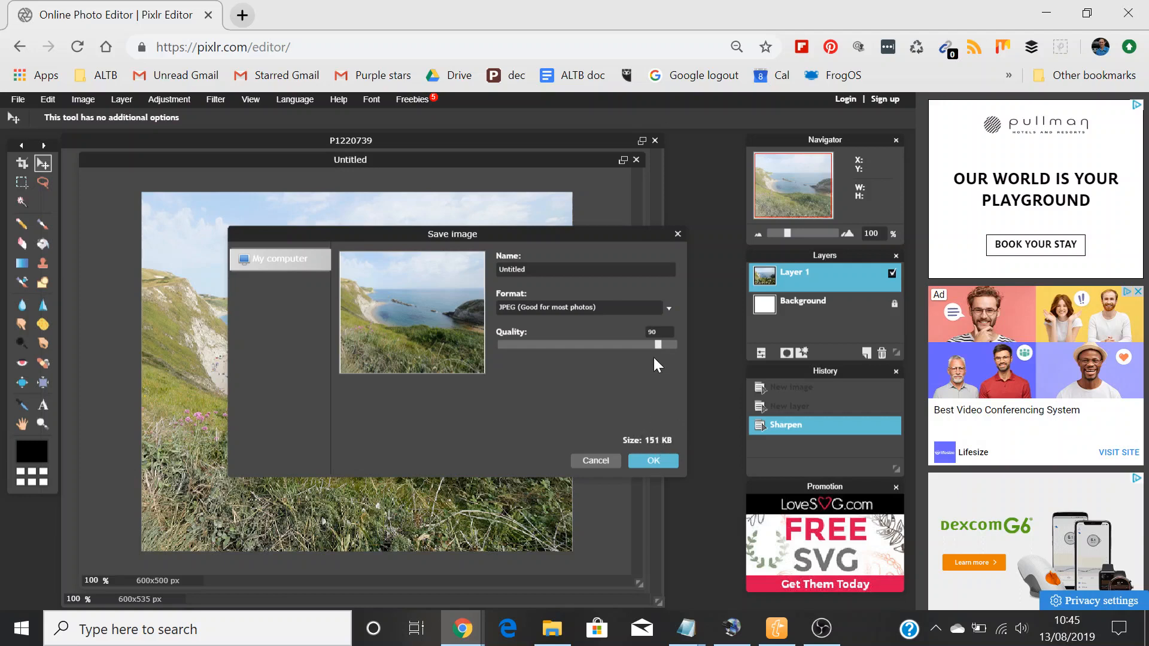
drag(673, 345, 710, 344)
text(Jurassic coast Dorset)
click(652, 462)
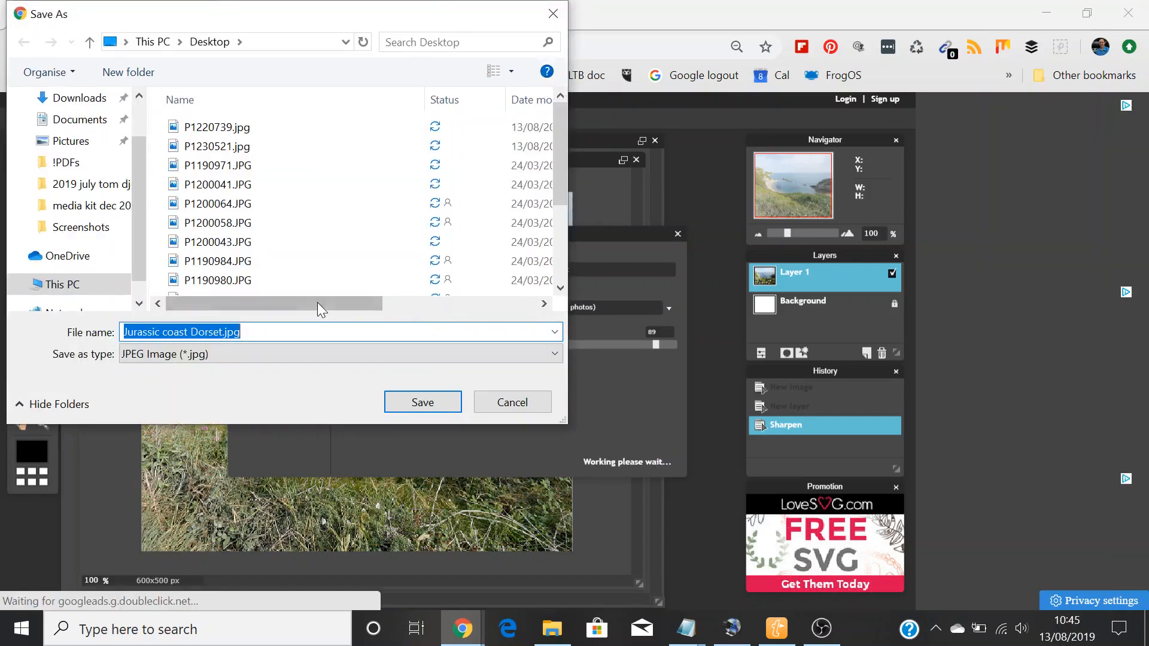
click(422, 401)
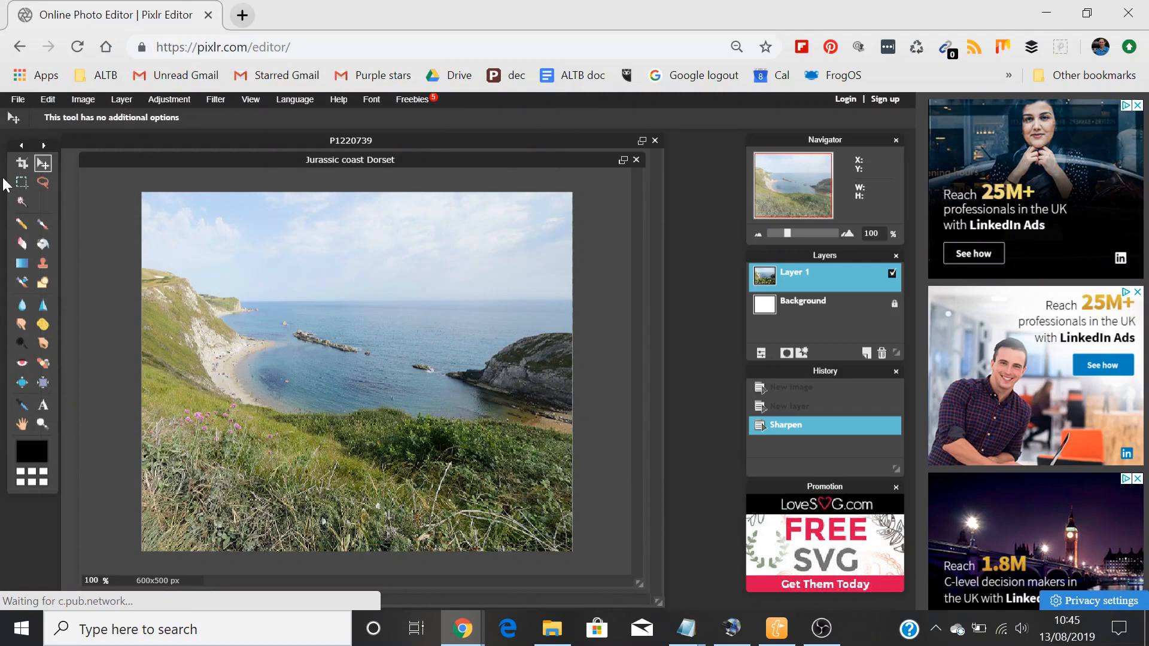
Step: Open the seagull photo P1230521.jpg from the computer and reposition and enlarge its document window
click(19, 99)
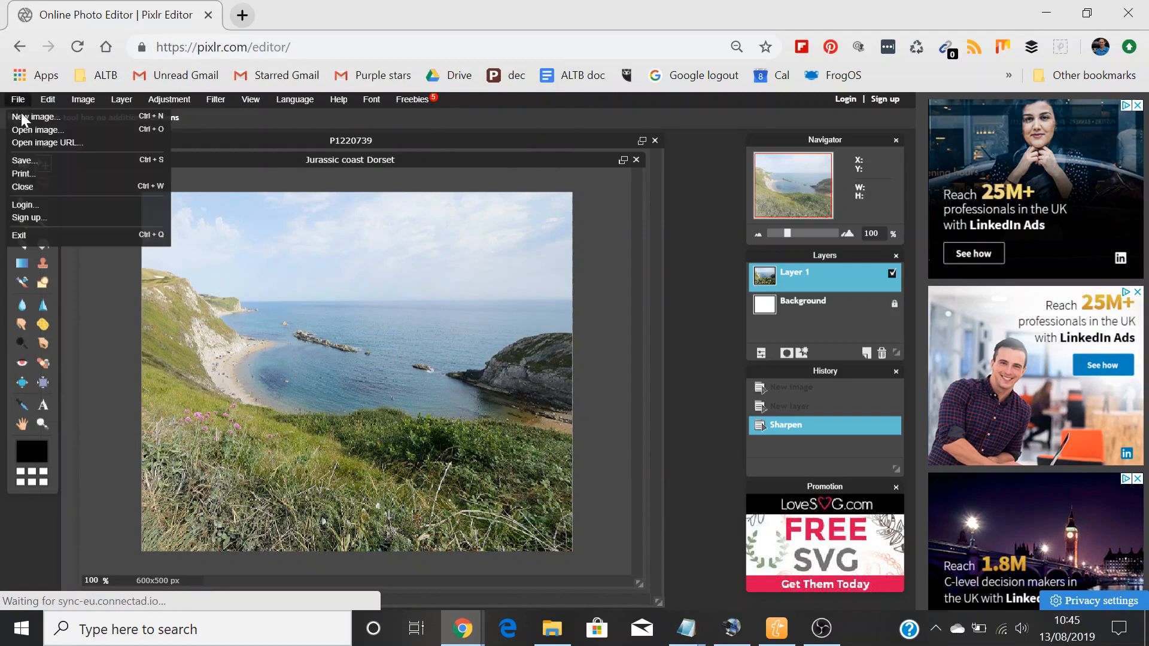
click(24, 130)
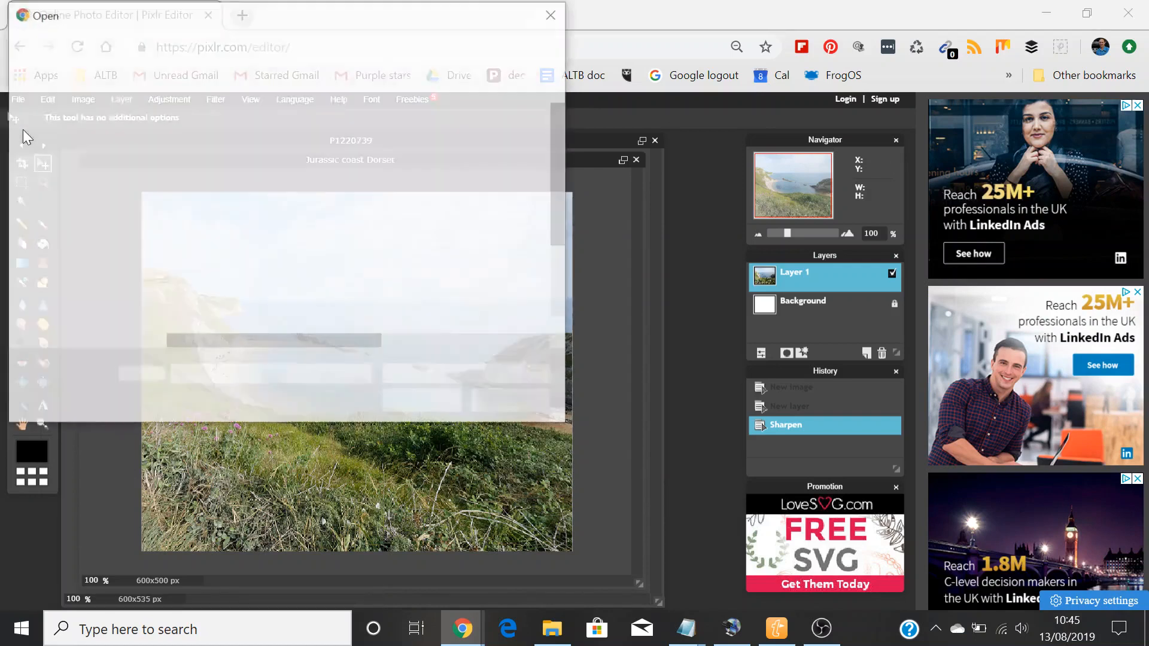
double_click(234, 169)
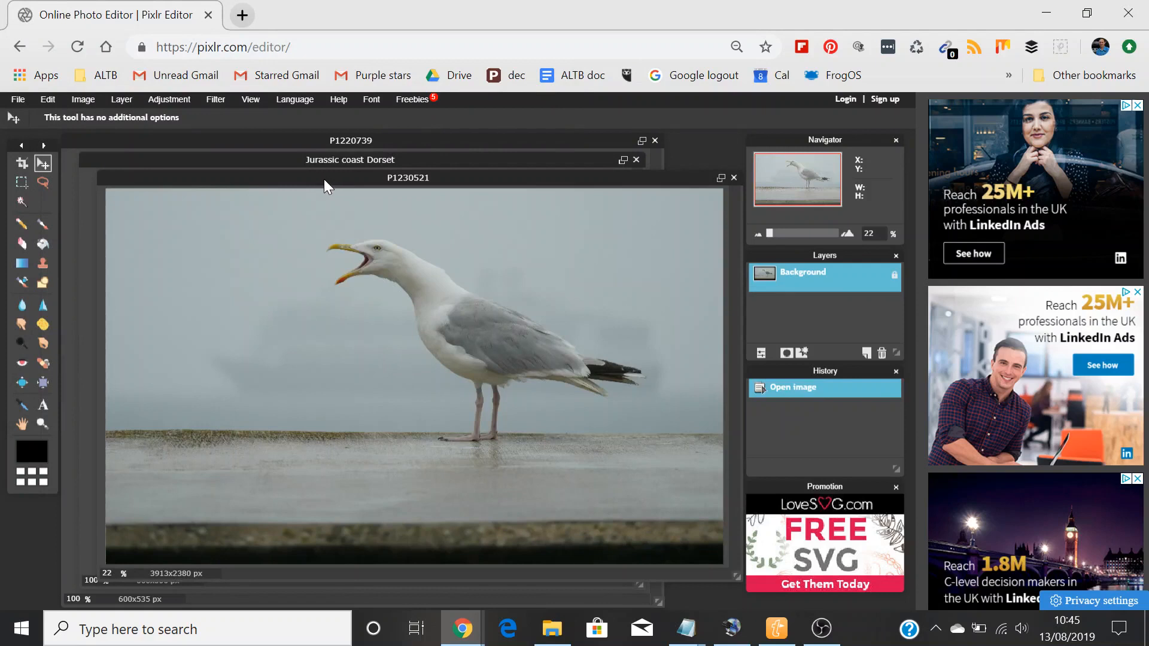
drag(325, 178, 286, 160)
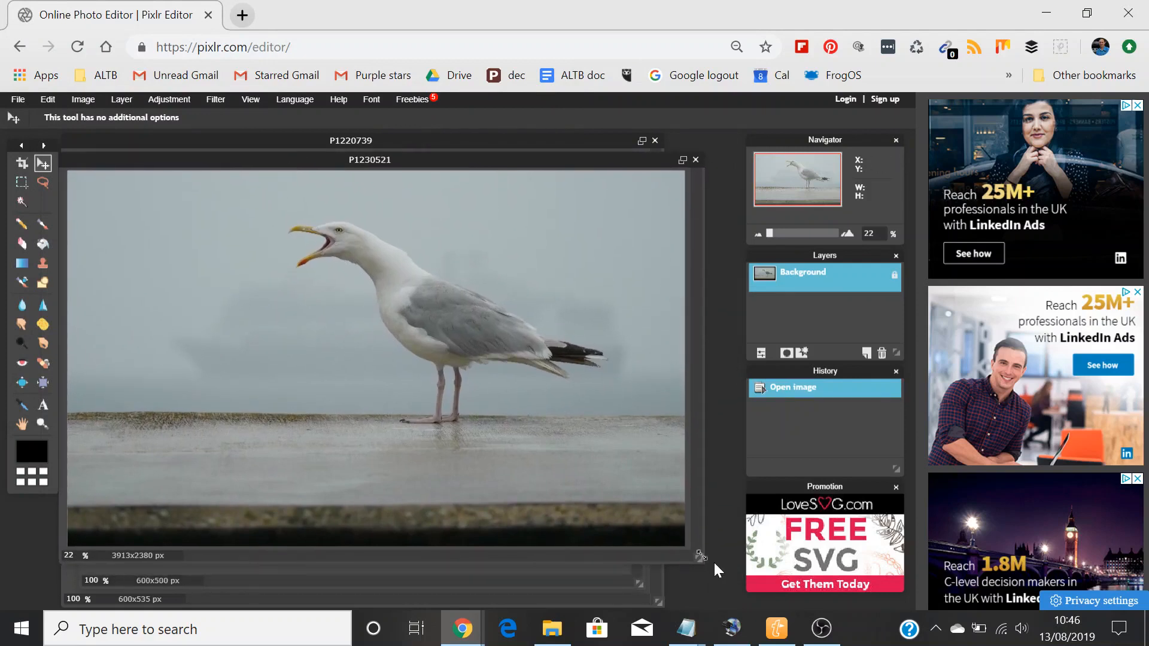
drag(699, 561, 724, 587)
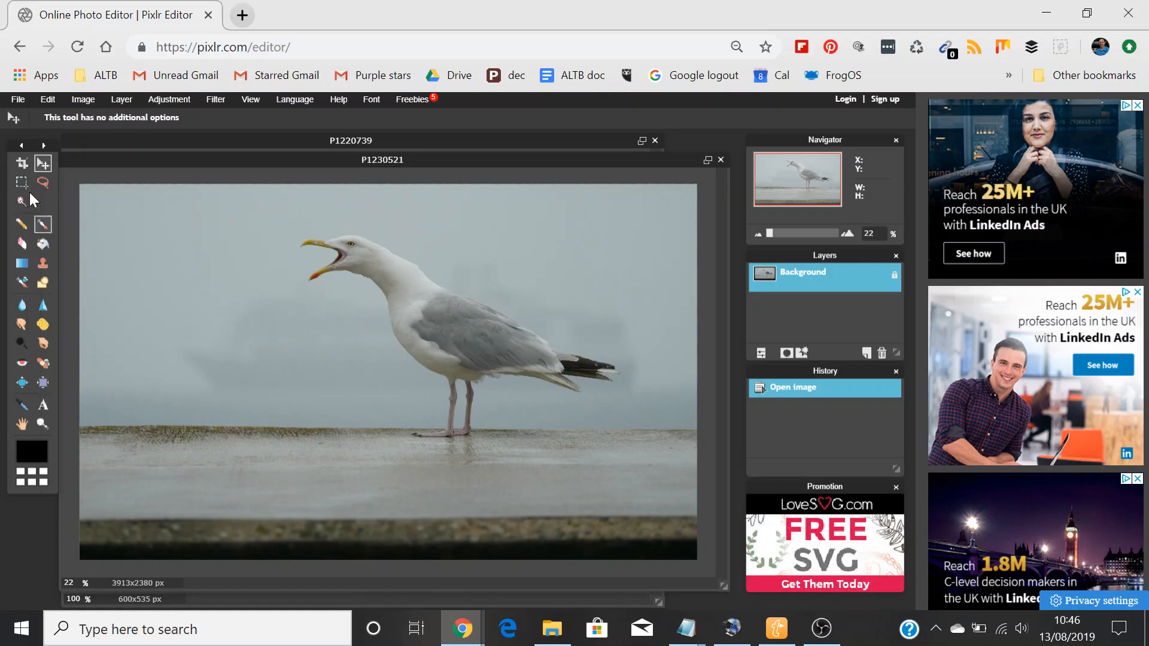
Step: Open the seagull photo's image size settings and set the width to 600 pixels with proportions constrained
click(82, 100)
click(82, 117)
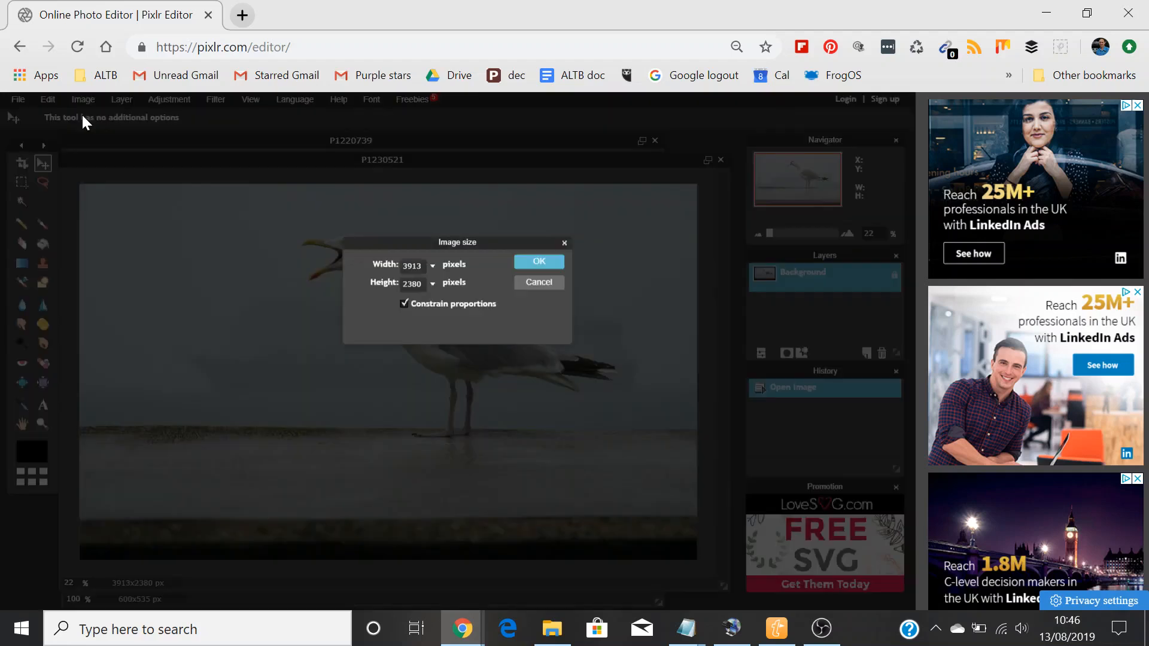
drag(422, 266, 375, 258)
text(600)
Step: Check the height rule in Notepad, then set the seagull photo's height to 500 pixels in Pixlr and apply the resize
key(alt+Tab)
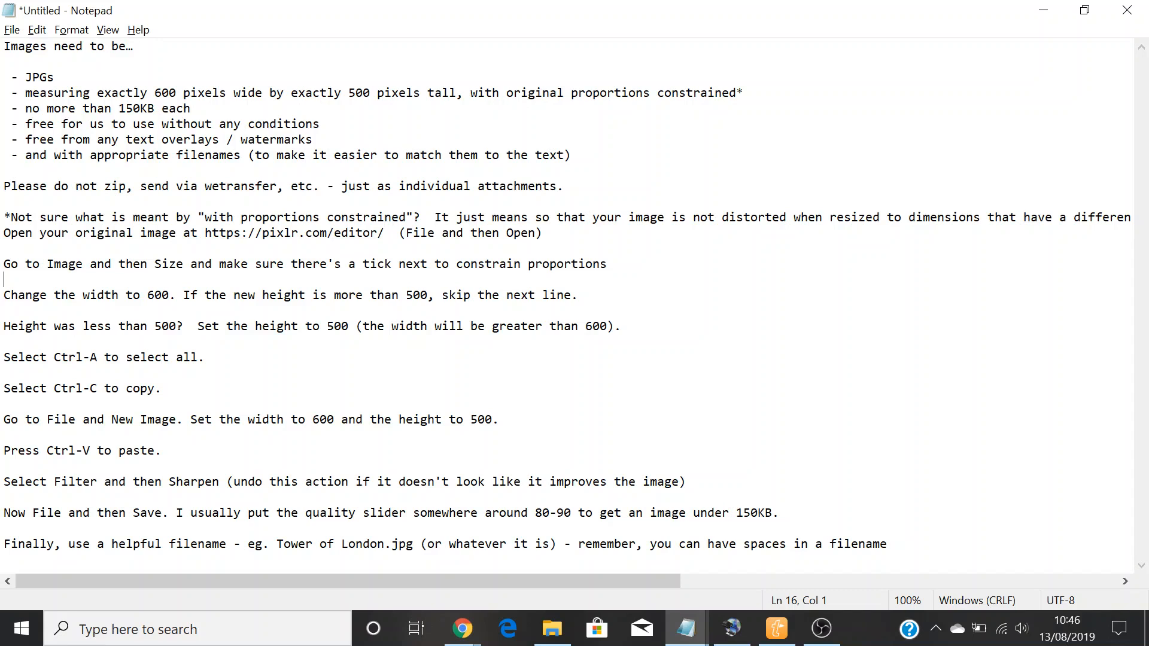
key(alt+Tab)
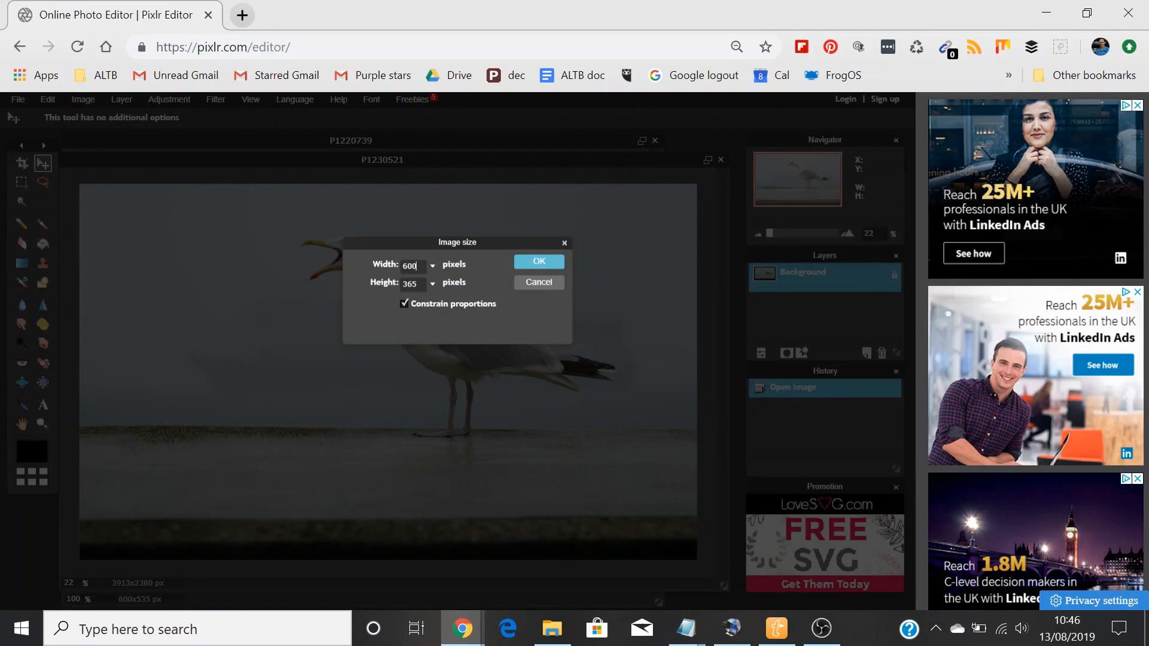
text(500)
click(540, 261)
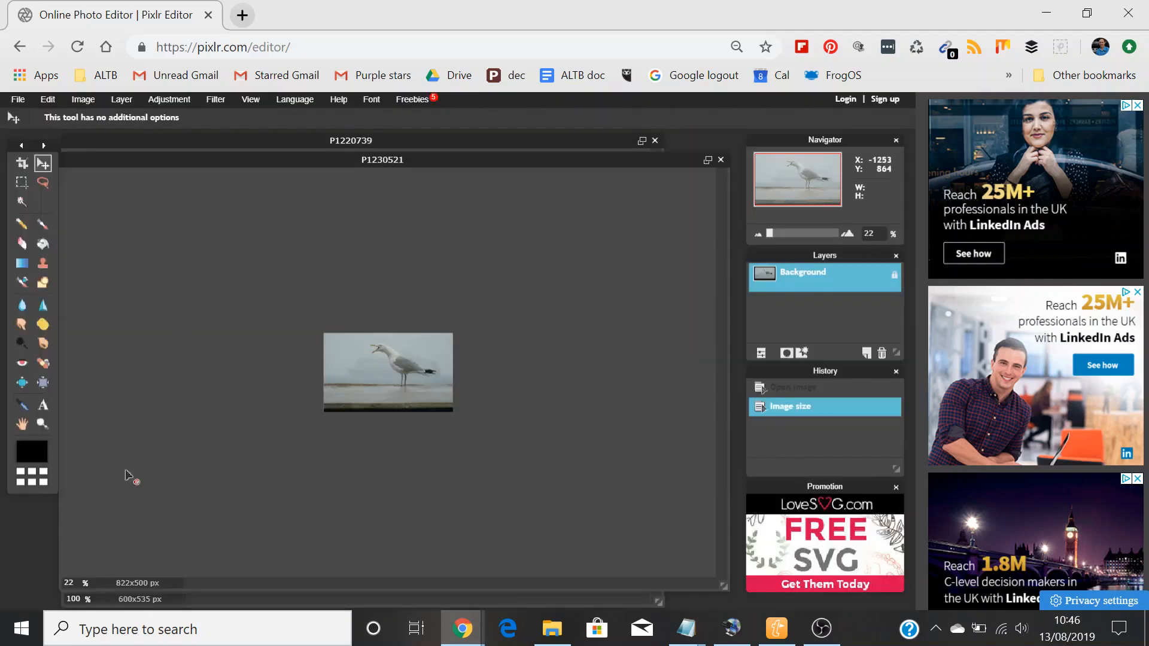
Step: Zoom in on the resized seagull photo to 84%
click(42, 424)
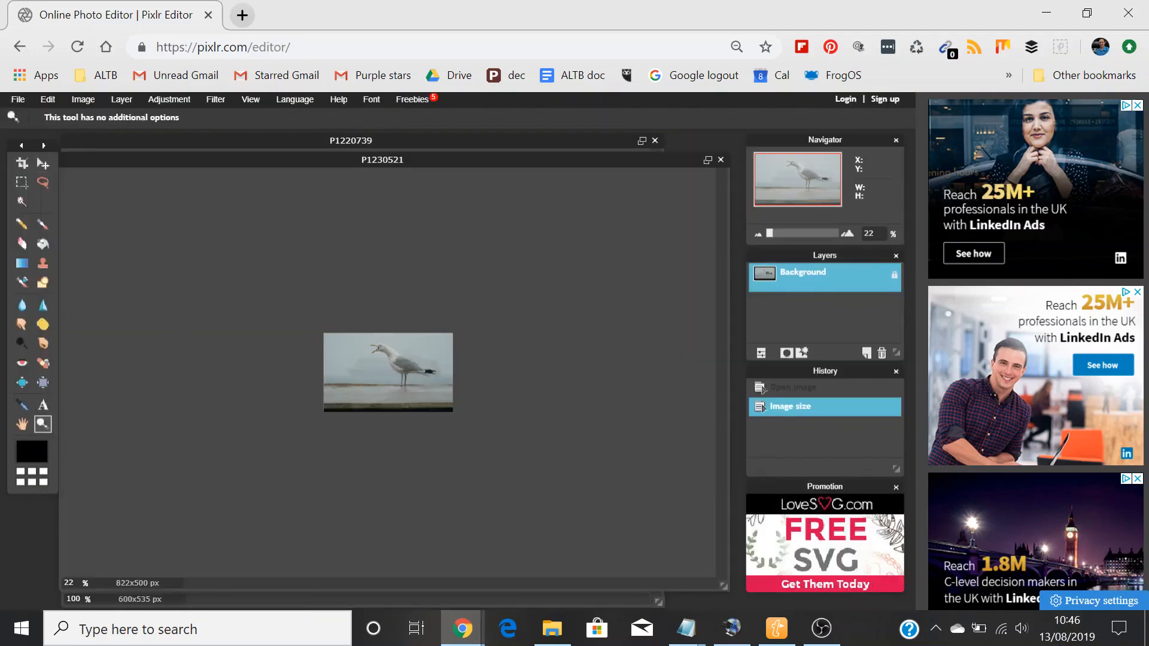
click(375, 385)
click(375, 385)
click(375, 385)
click(375, 385)
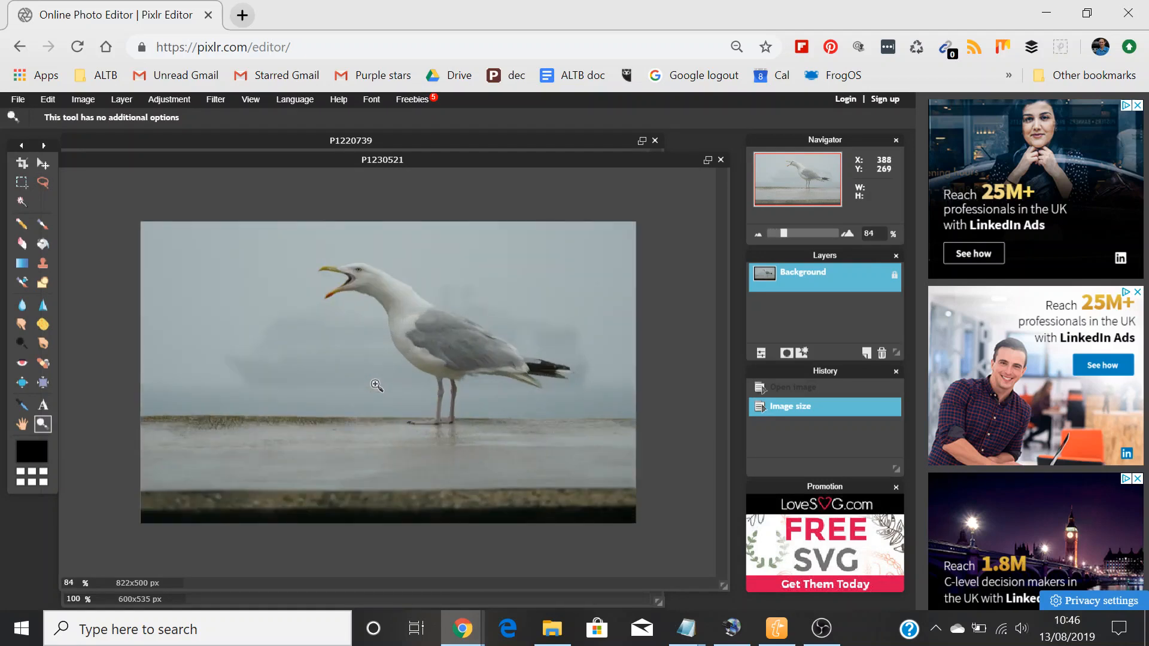
Step: Zoom to 100%, check the next instructions in Notepad, then select and copy the entire seagull photo in Pixlr
click(376, 386)
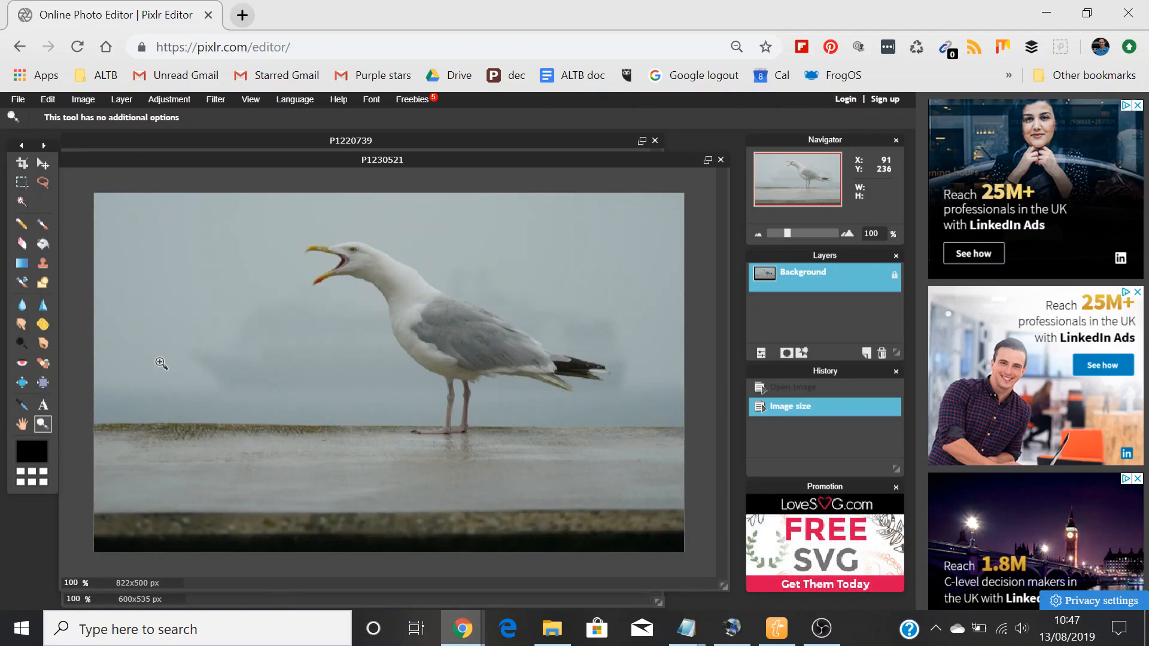
key(alt+Tab)
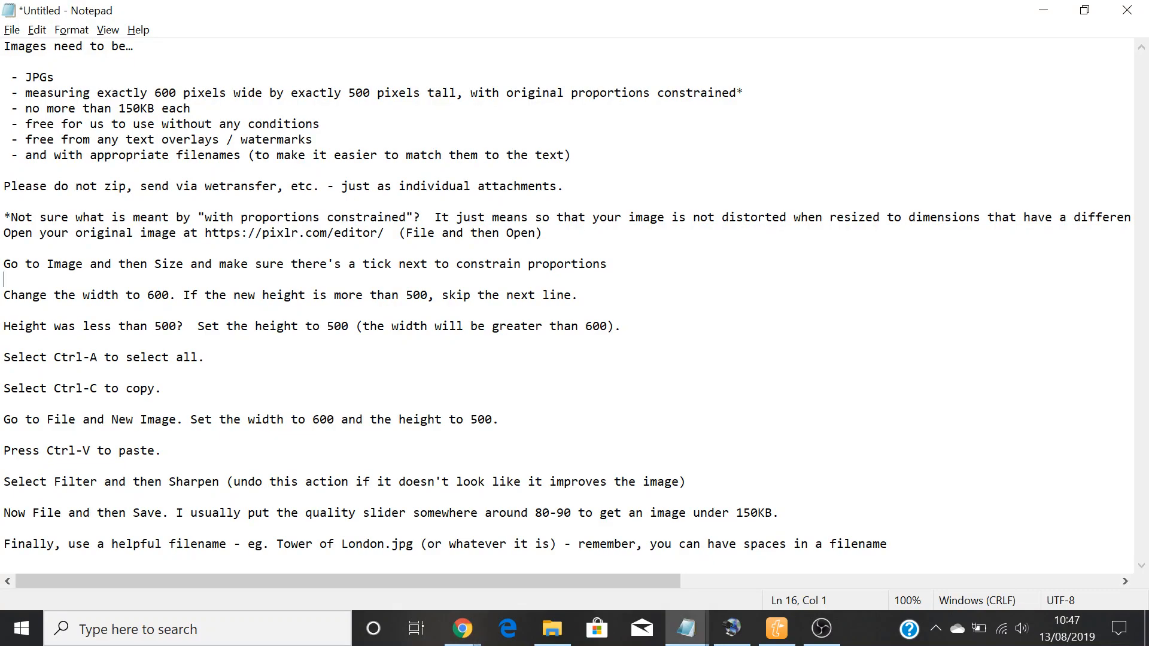
key(alt+Tab)
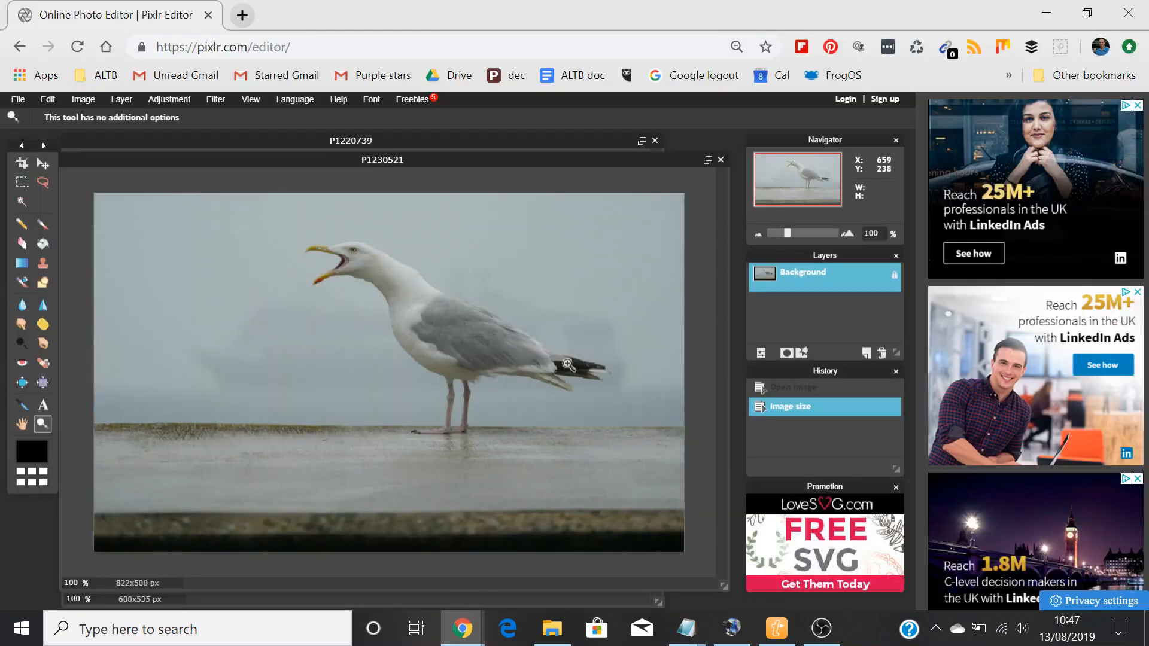
key(ctrl+a)
key(ctrl+c)
Step: Create a new blank image 600 pixels wide and 500 pixels tall
click(17, 100)
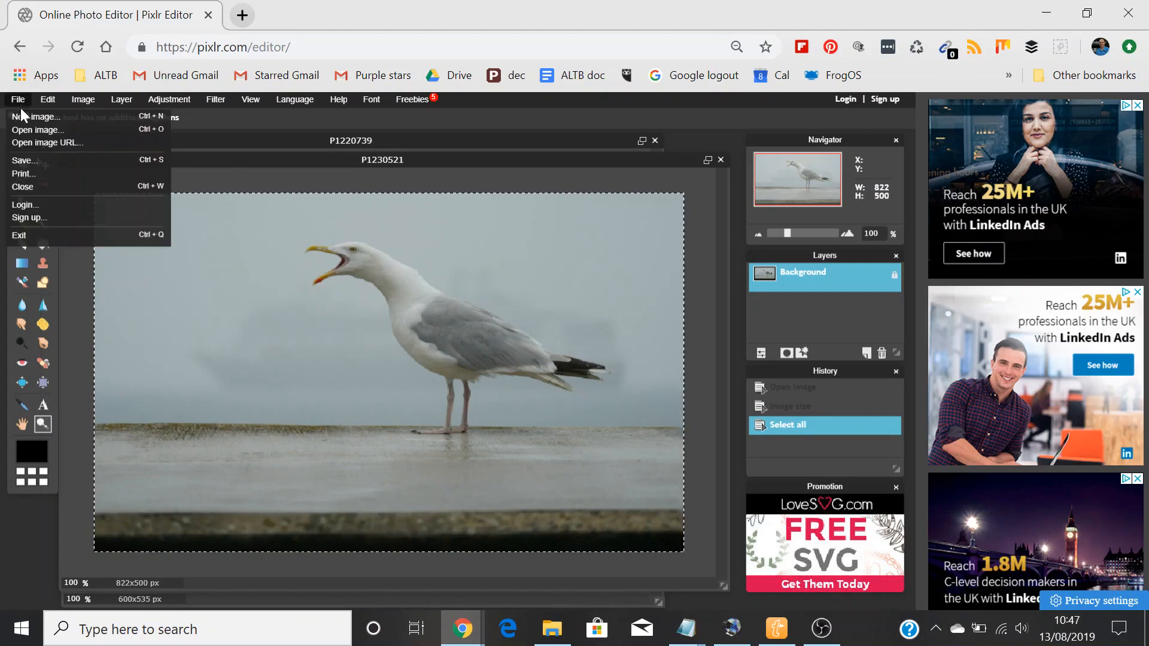
click(22, 115)
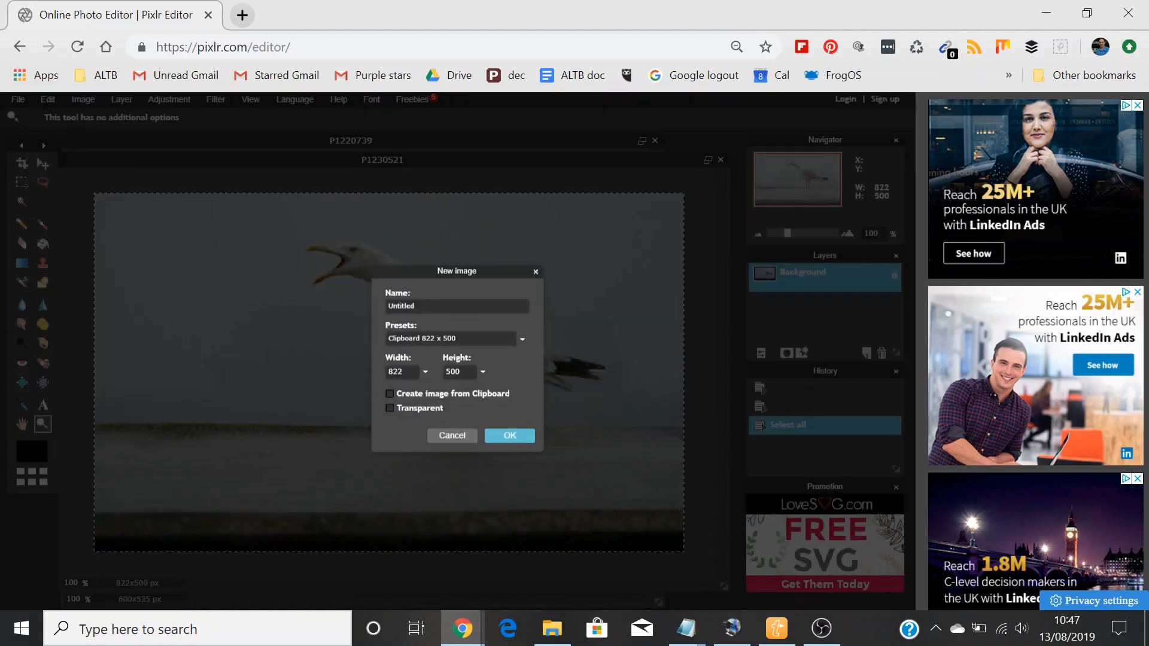
text(600)
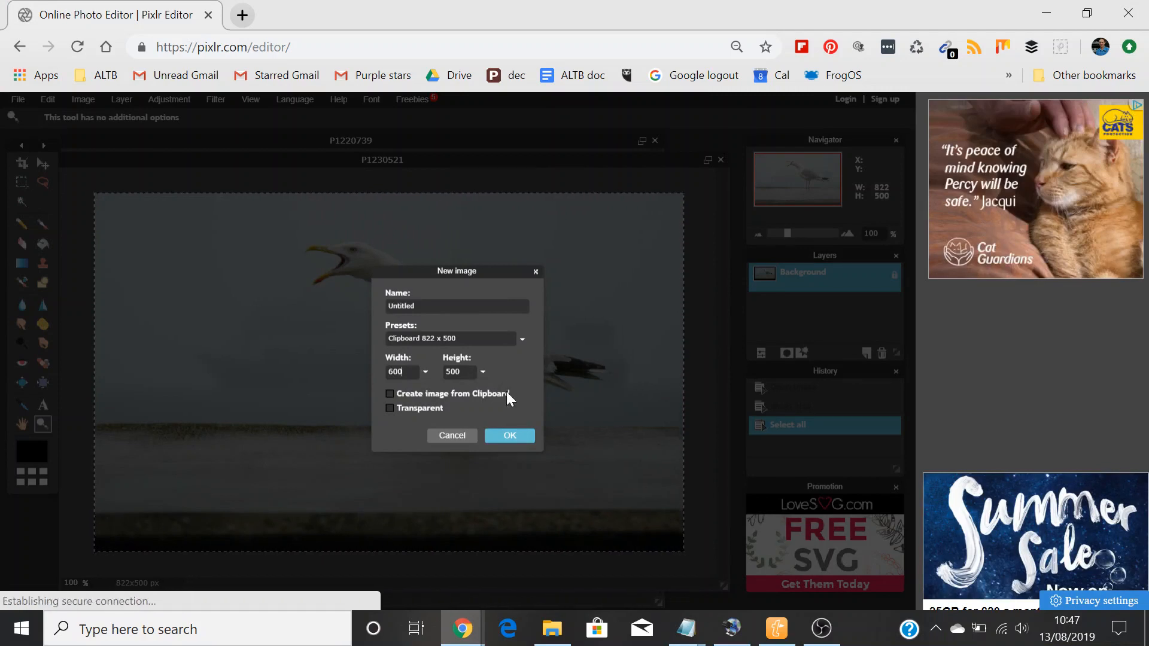
click(512, 433)
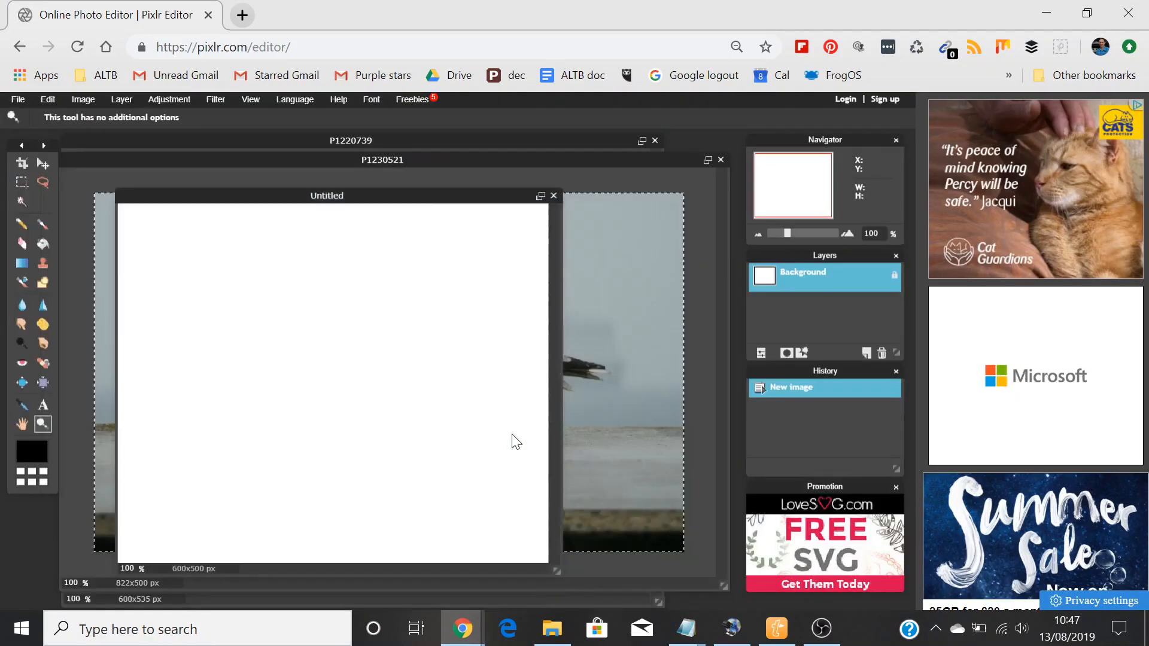
Step: Reposition and enlarge the blank image's document window, then paste the copied seagull photo into it
drag(398, 195, 367, 178)
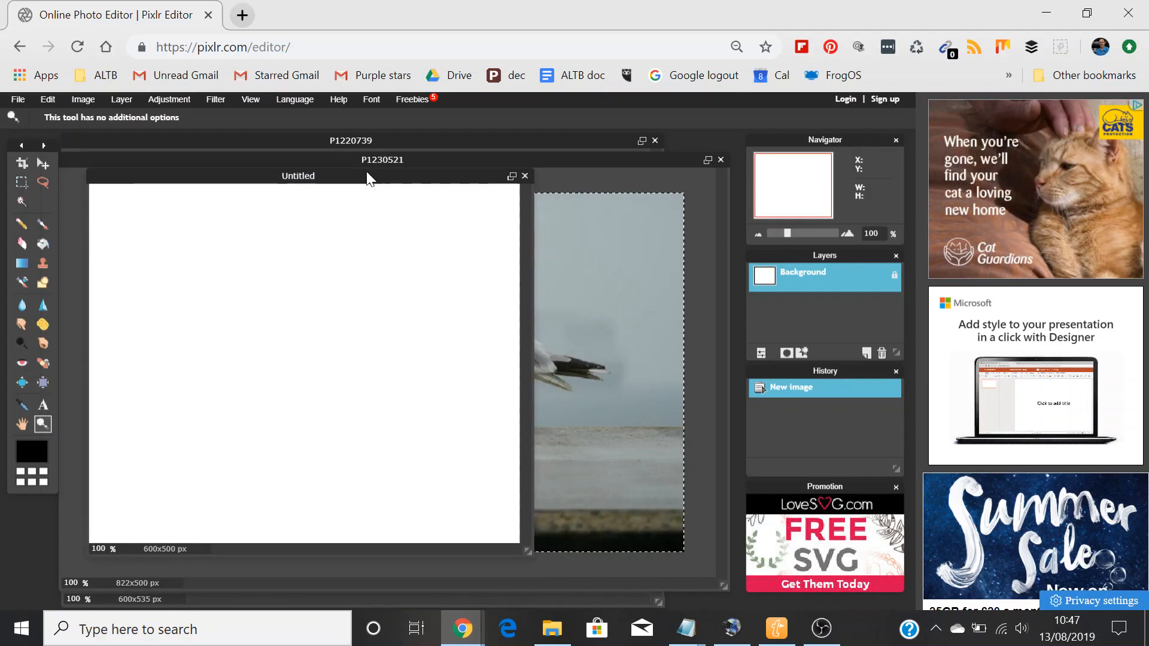
drag(528, 551, 605, 593)
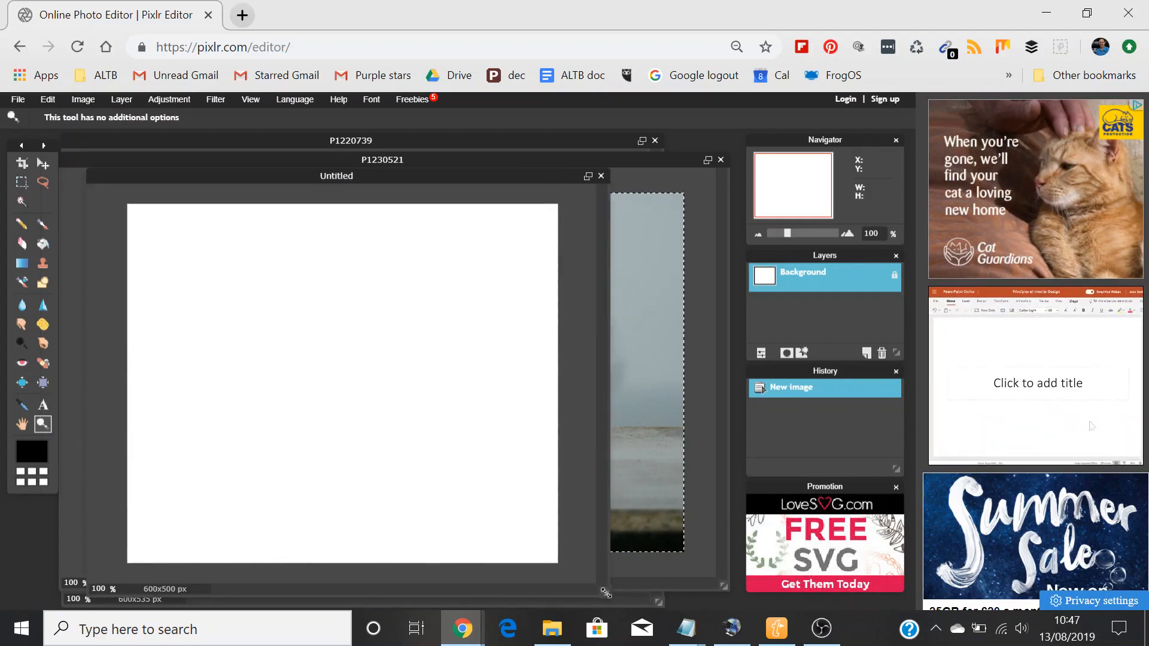
key(ctrl+v)
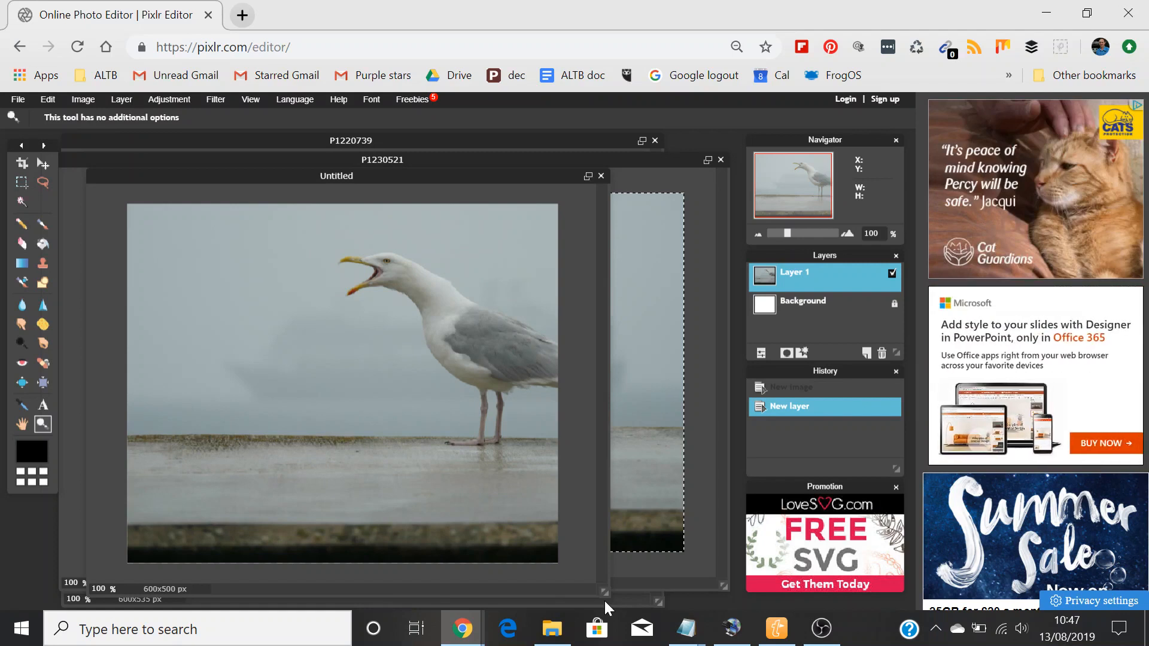
Step: Move the pasted seagull layer left until the whole bird is framed within the canvas, then apply the Sharpen filter
click(43, 163)
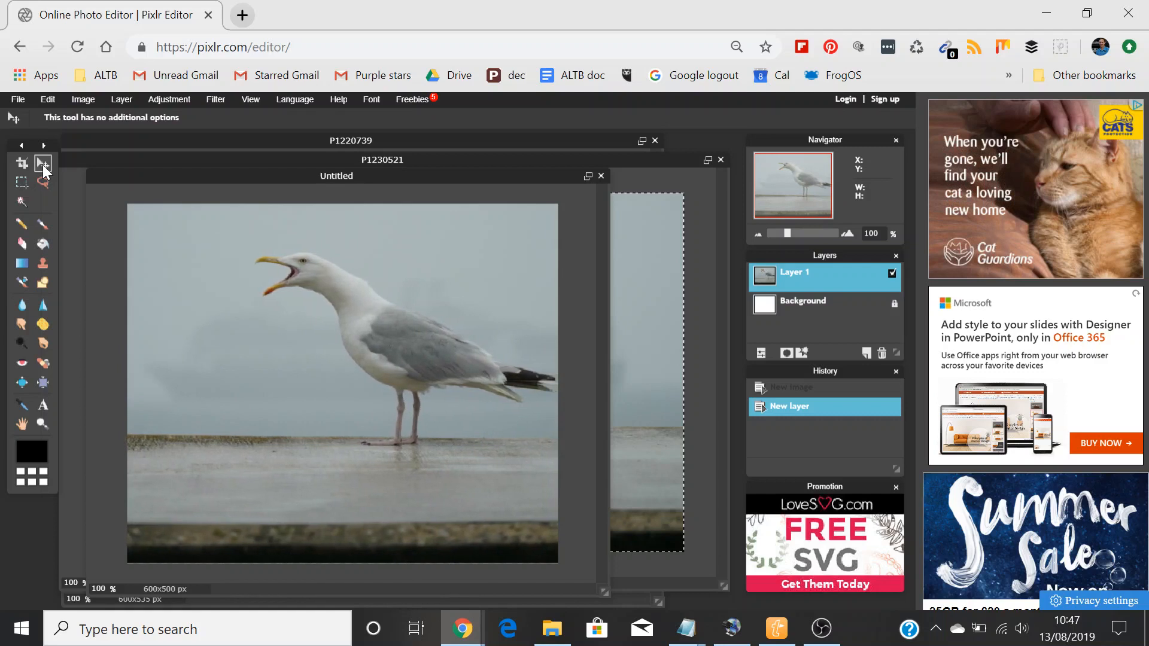
key(shift+Left)
key(shift+Left)
key(shift+Left)
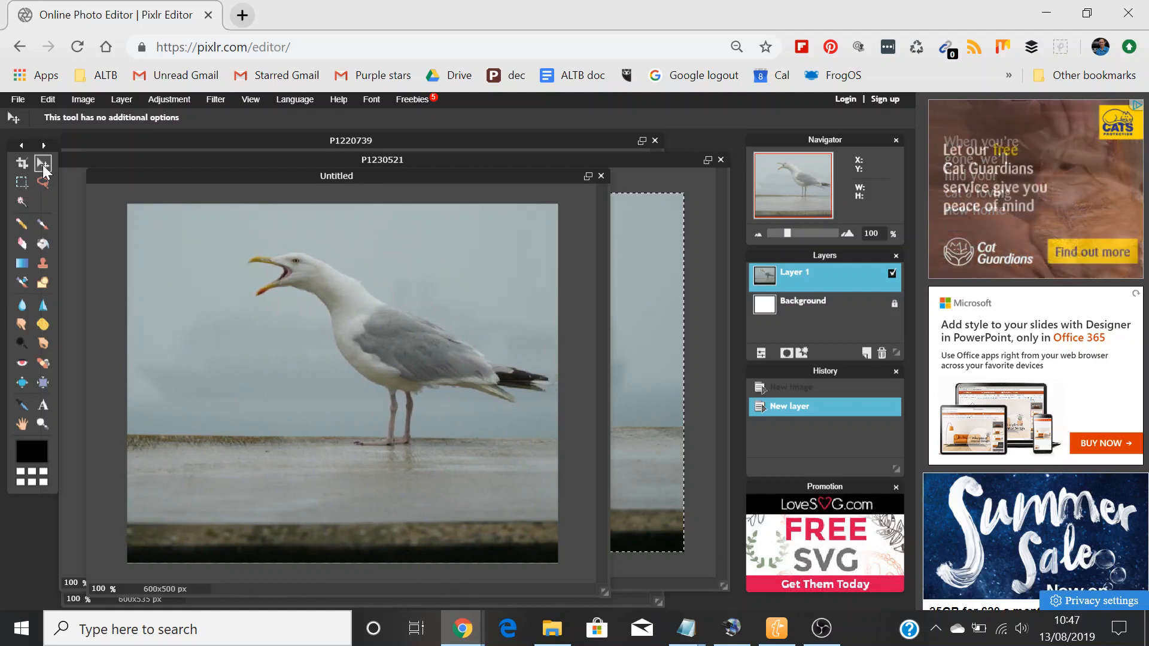
key(shift+Left)
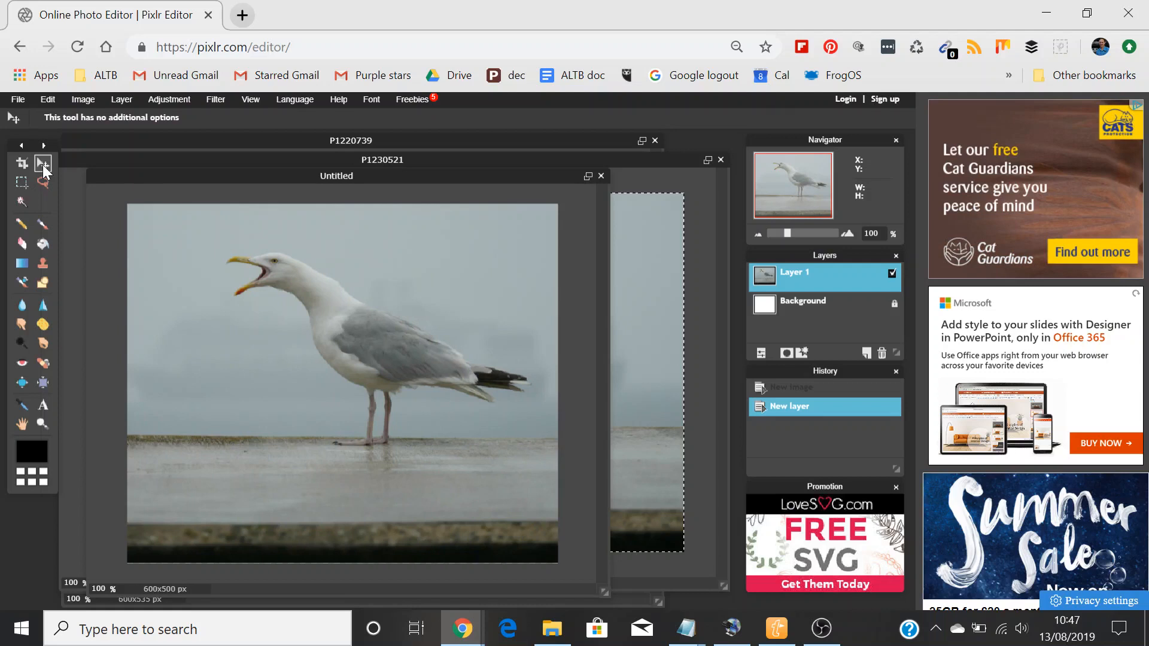
key(shift+Left)
key(shift+Right)
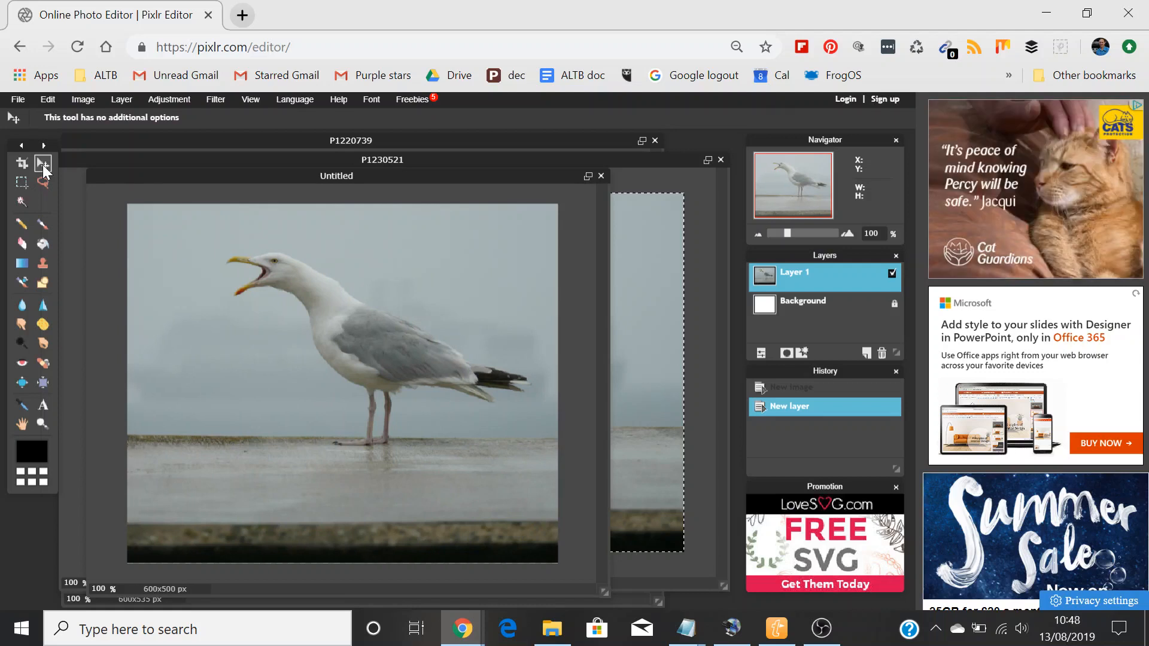
click(210, 99)
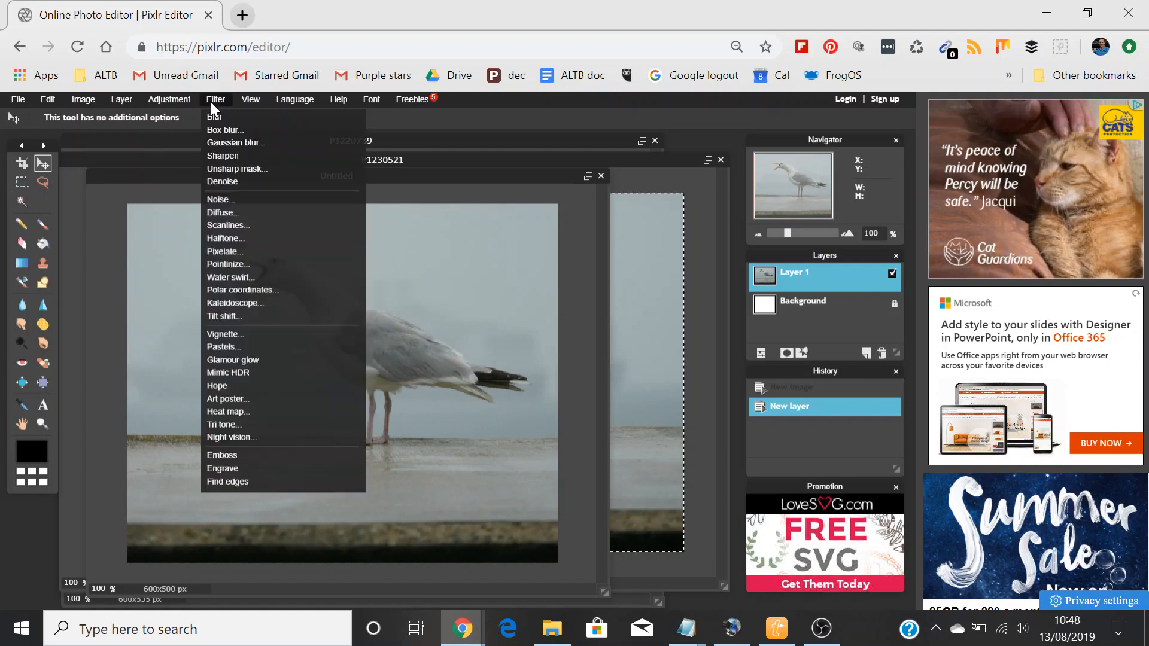
click(225, 153)
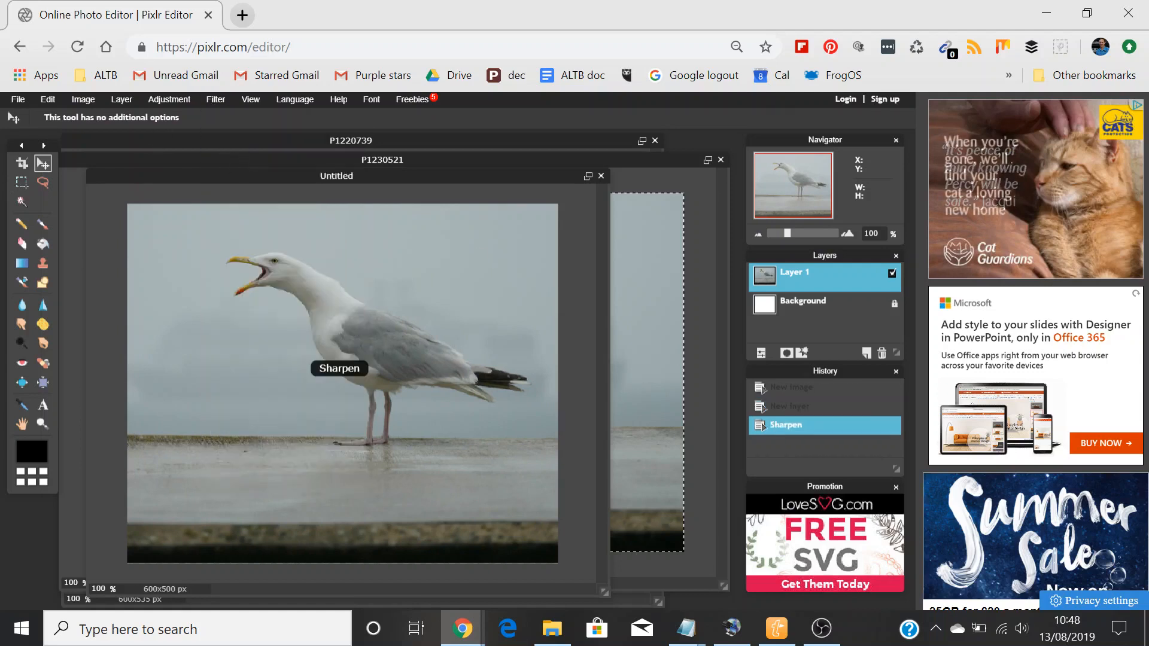
Step: Save the image to the Desktop as a JPEG named Seagull in Torbay with quality 90
click(18, 99)
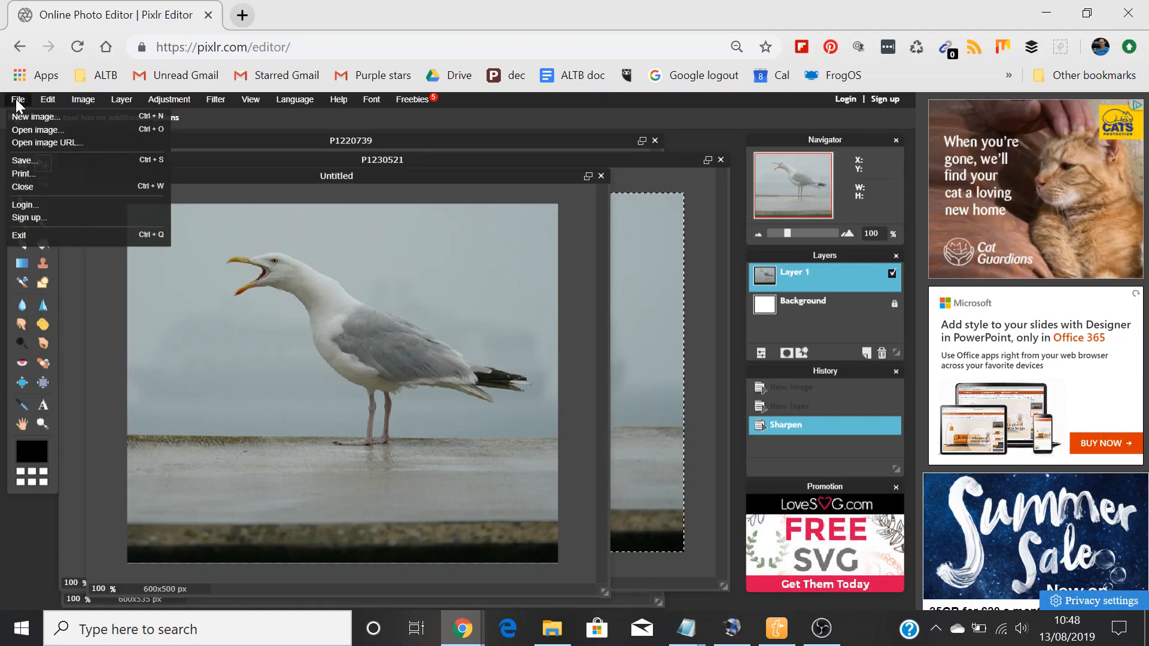
click(42, 159)
drag(639, 345, 654, 345)
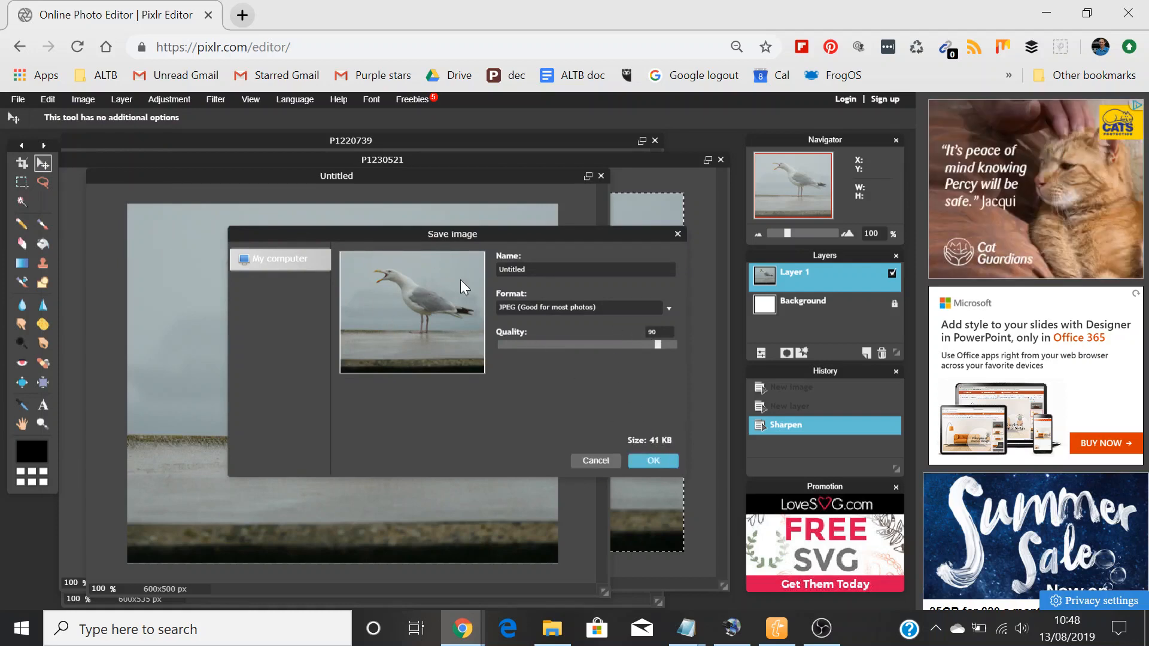
drag(529, 270, 452, 258)
text(Seagull in Torbay)
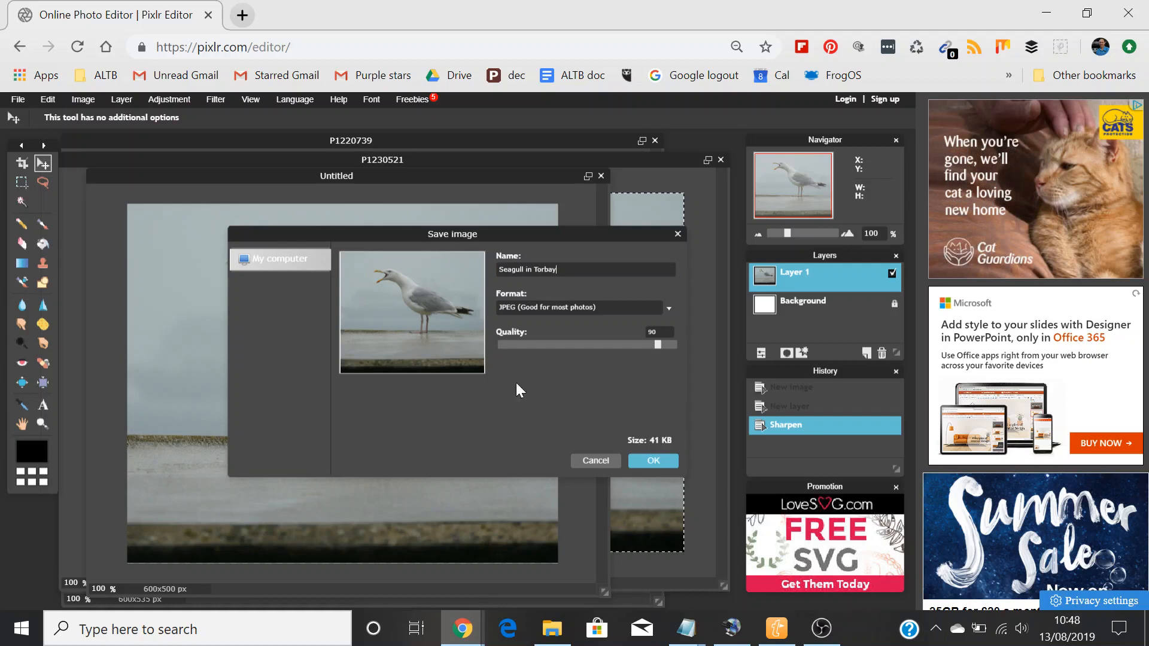
click(638, 456)
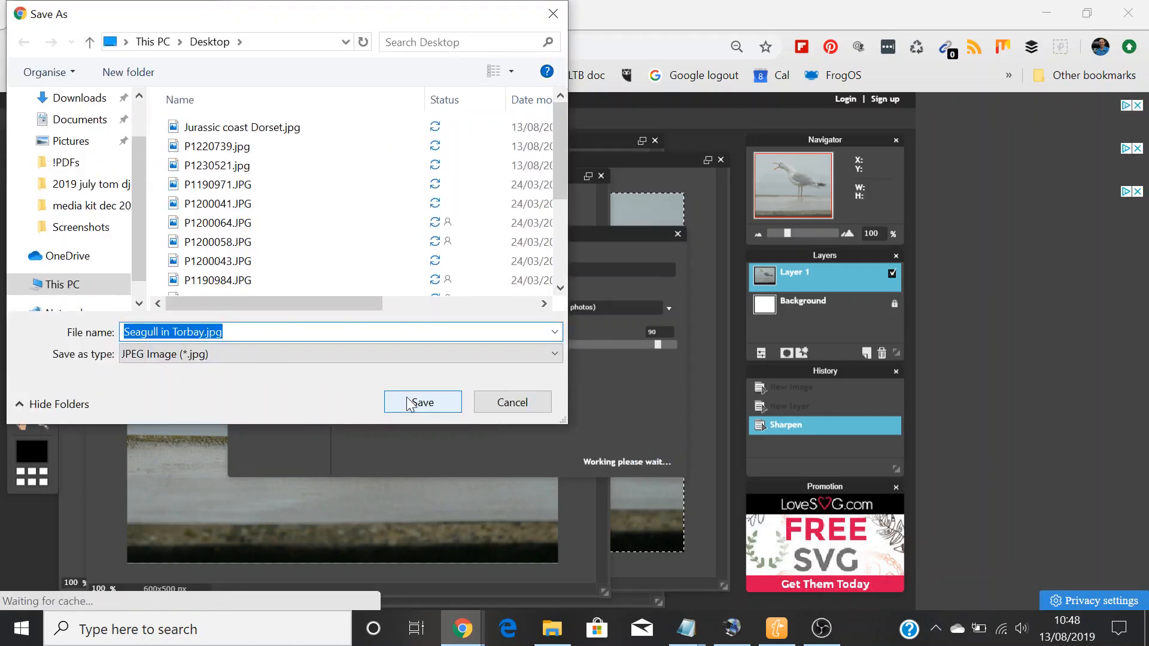
click(407, 396)
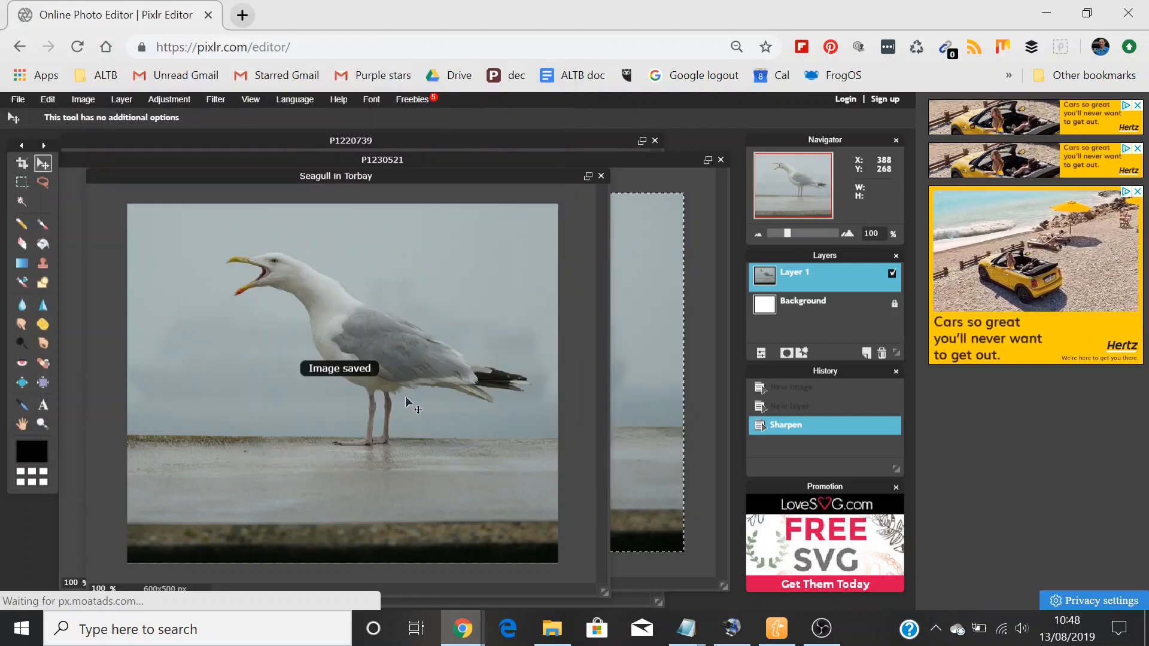